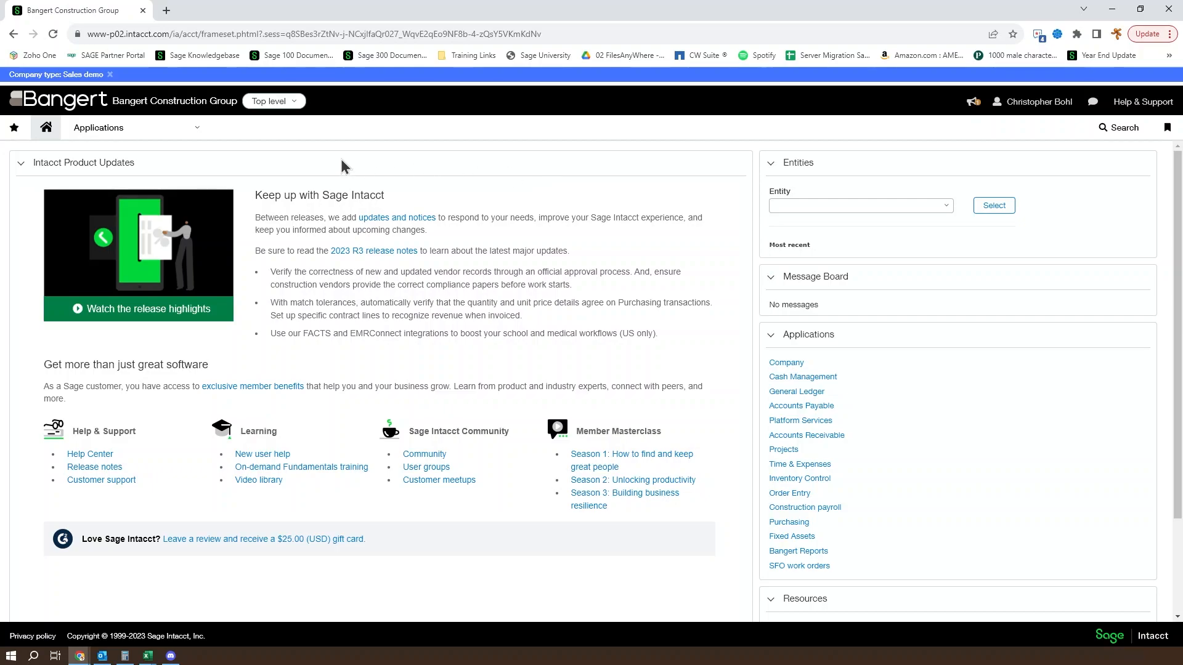
# Open the company's subscriptions and locate the Intacct Collaborate application in the list.
pyautogui.click(86, 129)
pyautogui.moveTo(106, 174)
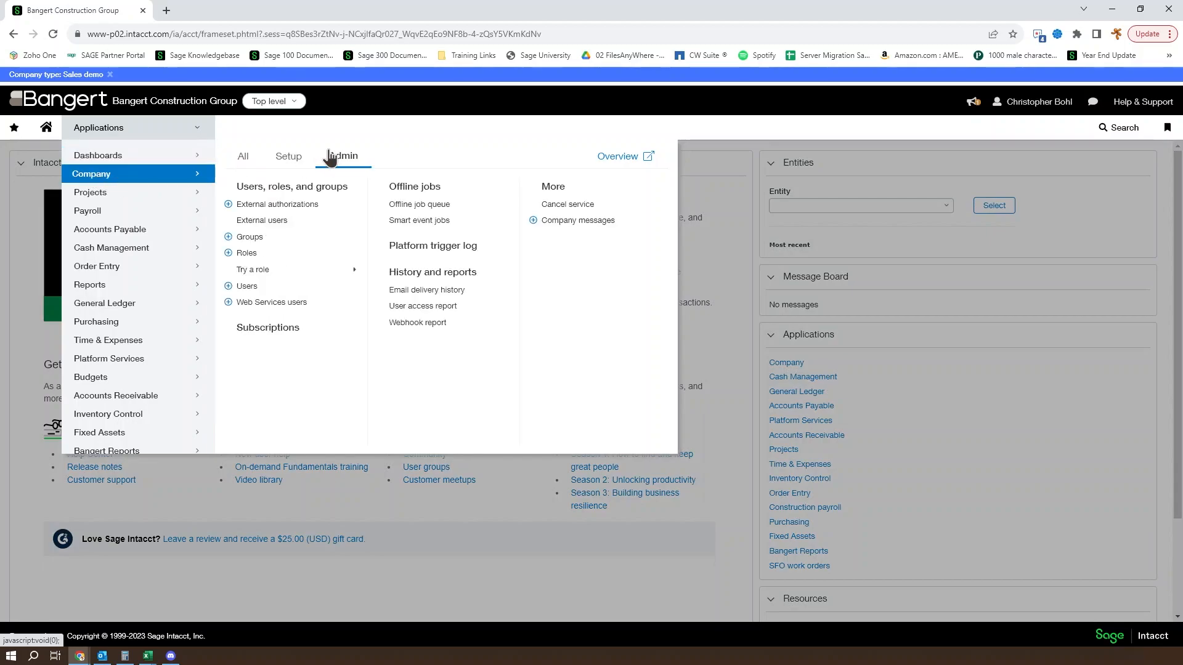
pyautogui.click(258, 329)
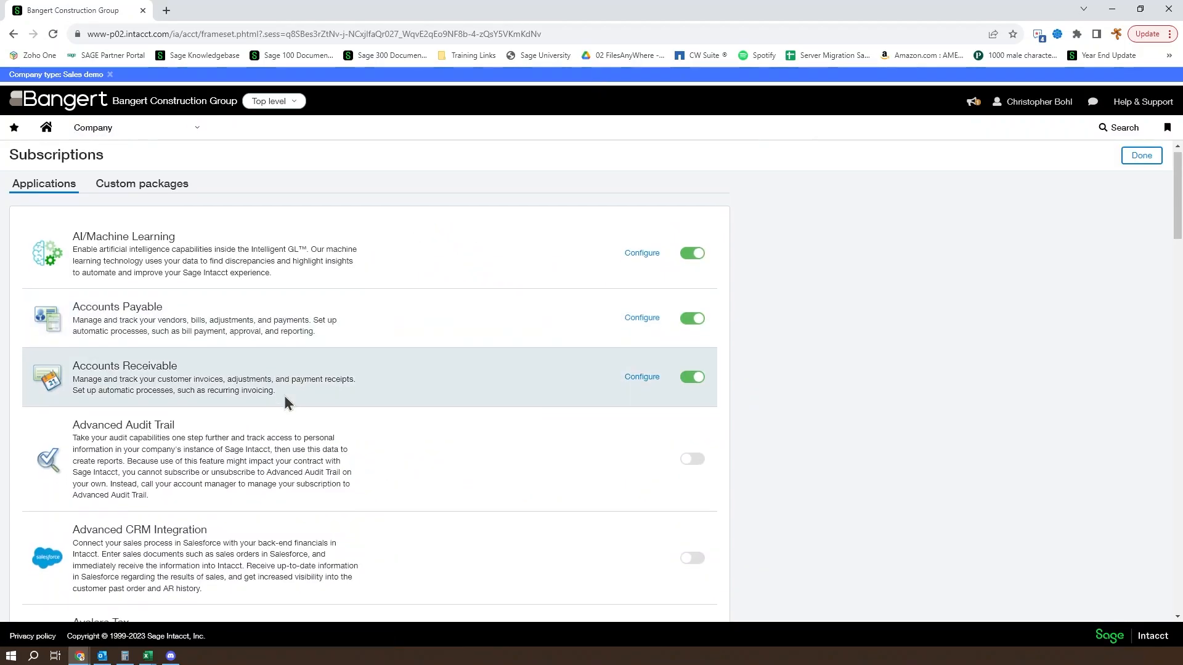
pyautogui.scroll(-8, 277, 396)
pyautogui.scroll(-12, 277, 395)
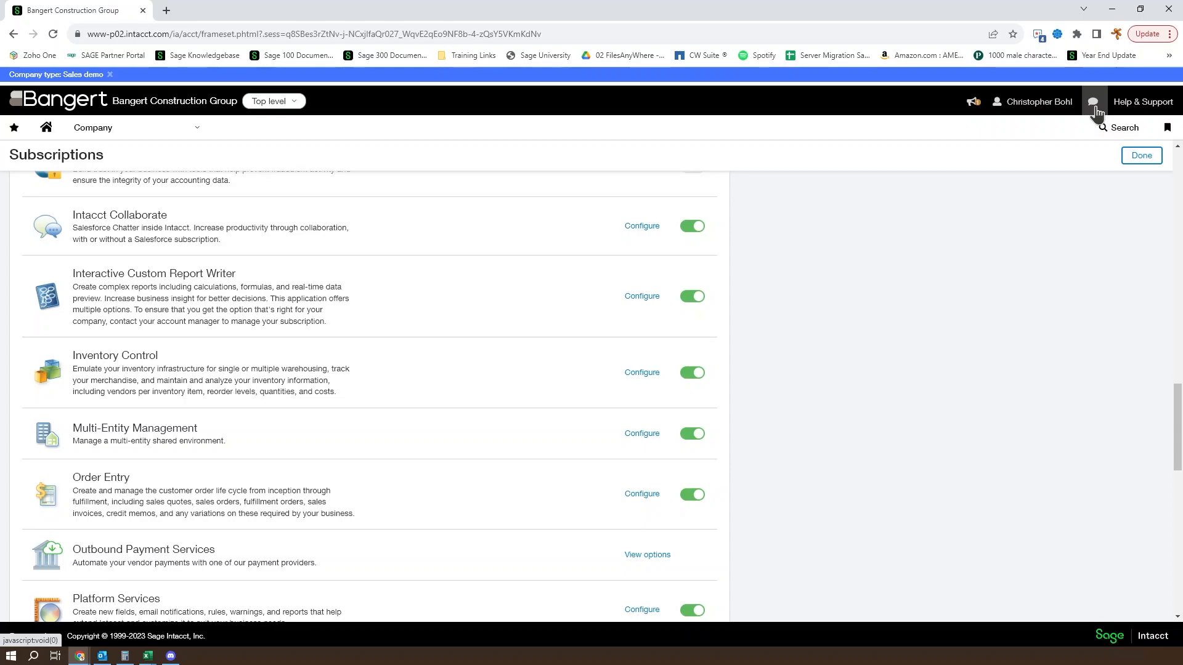
# Open the Collaboration Center and examine the To Me and All Company feeds.
pyautogui.click(1096, 113)
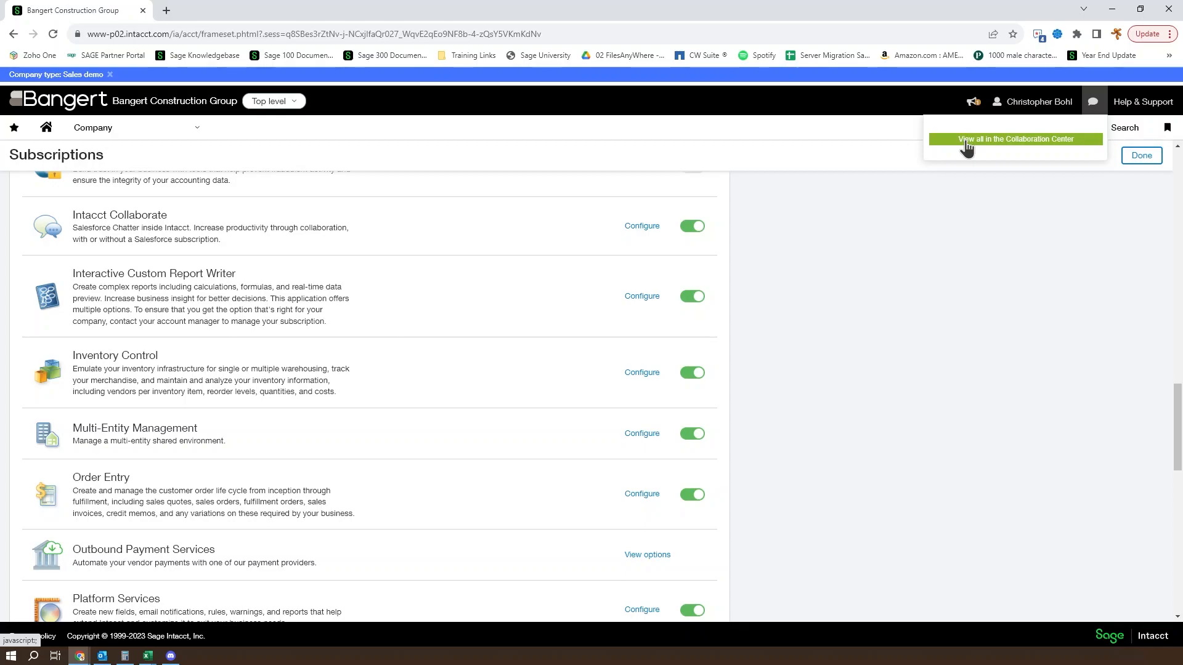
pyautogui.click(964, 140)
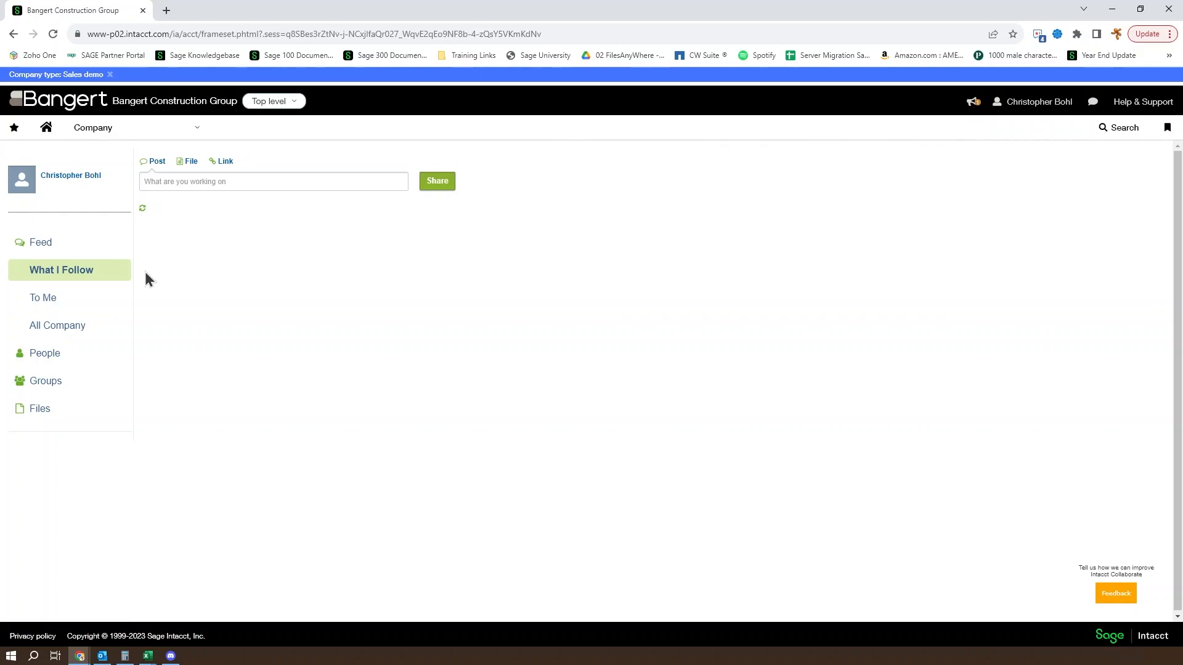
pyautogui.click(49, 302)
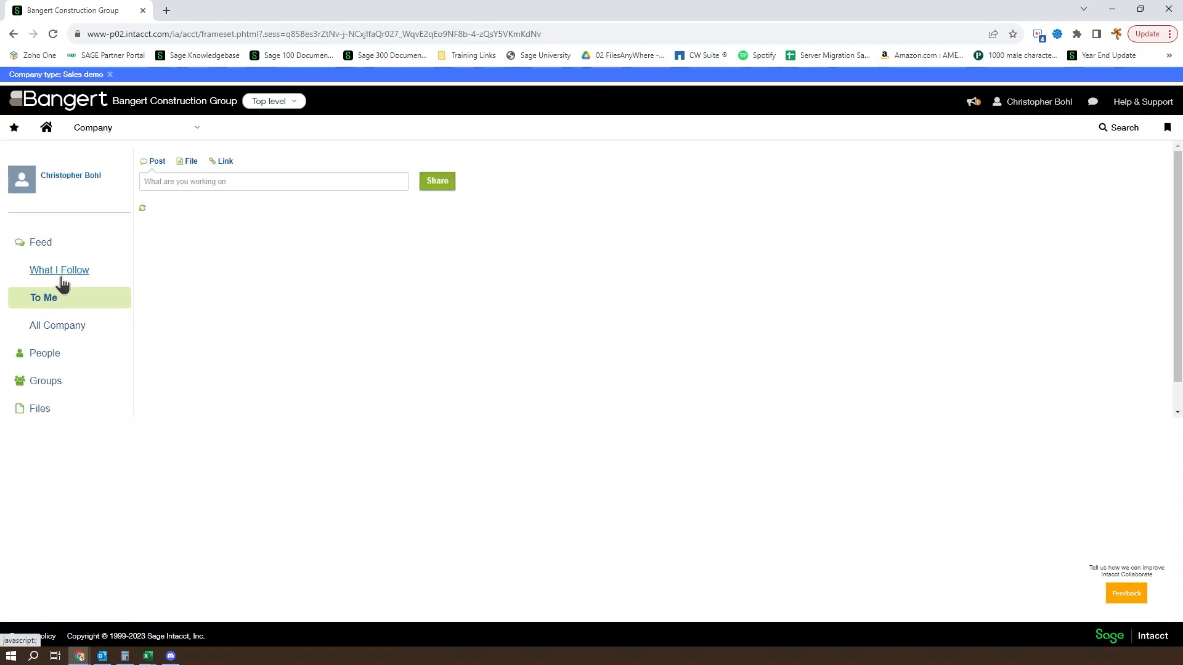
pyautogui.click(54, 333)
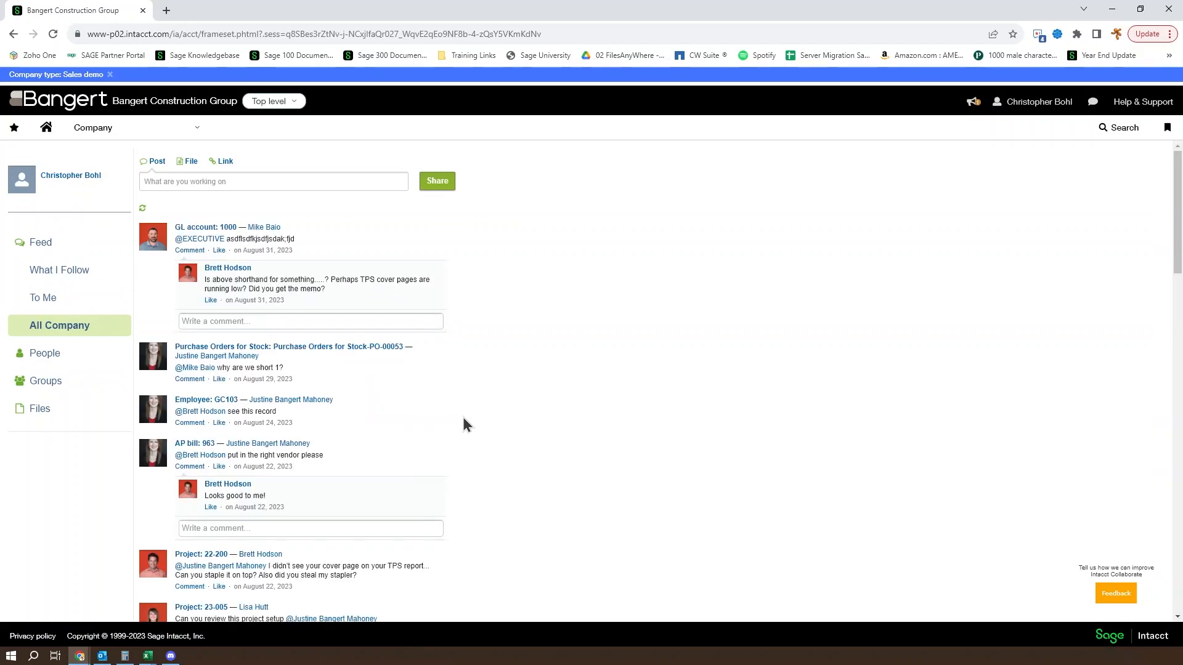
pyautogui.scroll(-2, 462, 419)
pyautogui.scroll(-3, 463, 425)
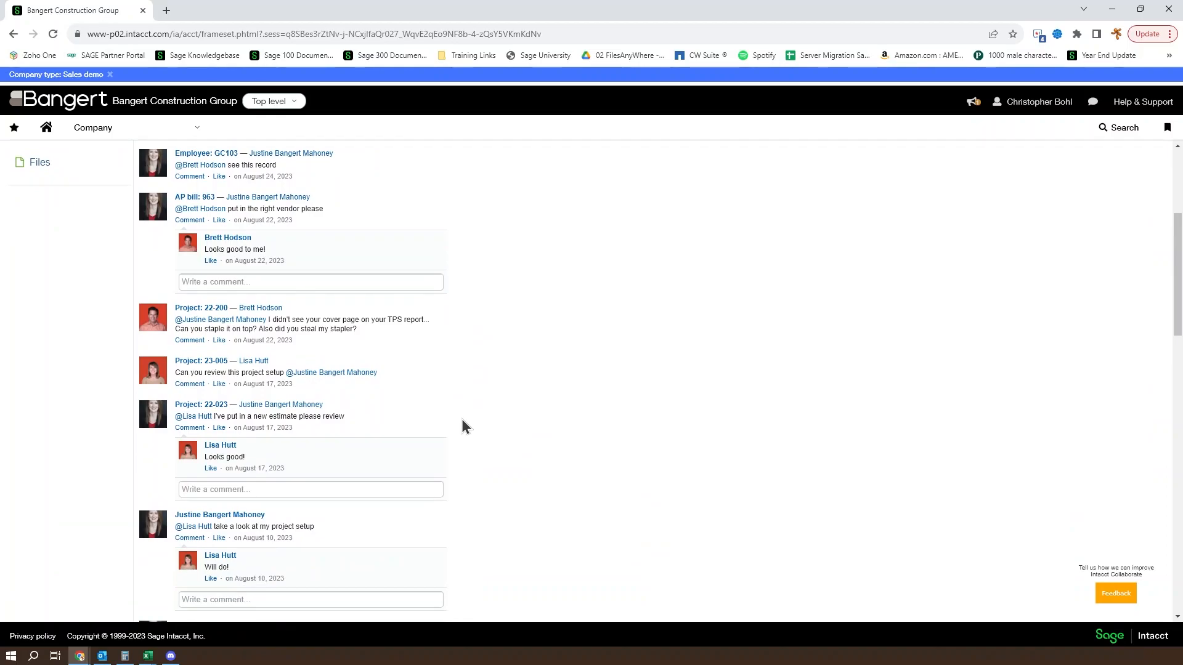
pyautogui.scroll(5, 463, 425)
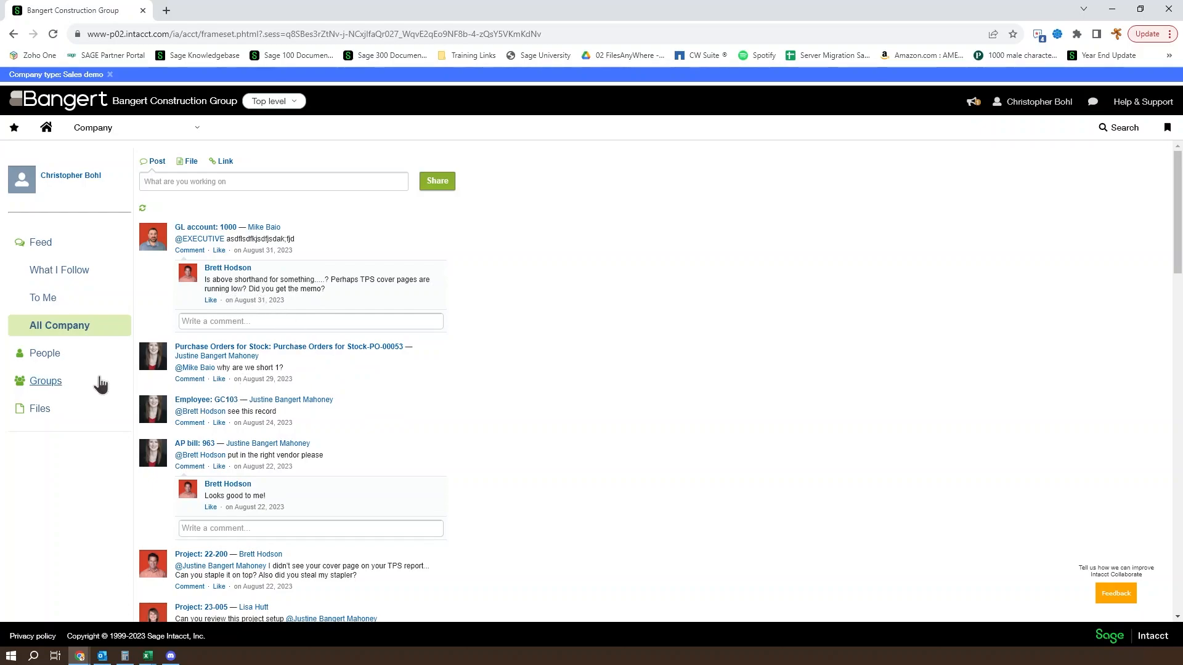
# View the list of all people, and the list of all groups in the Collaboration Center.
pyautogui.click(43, 355)
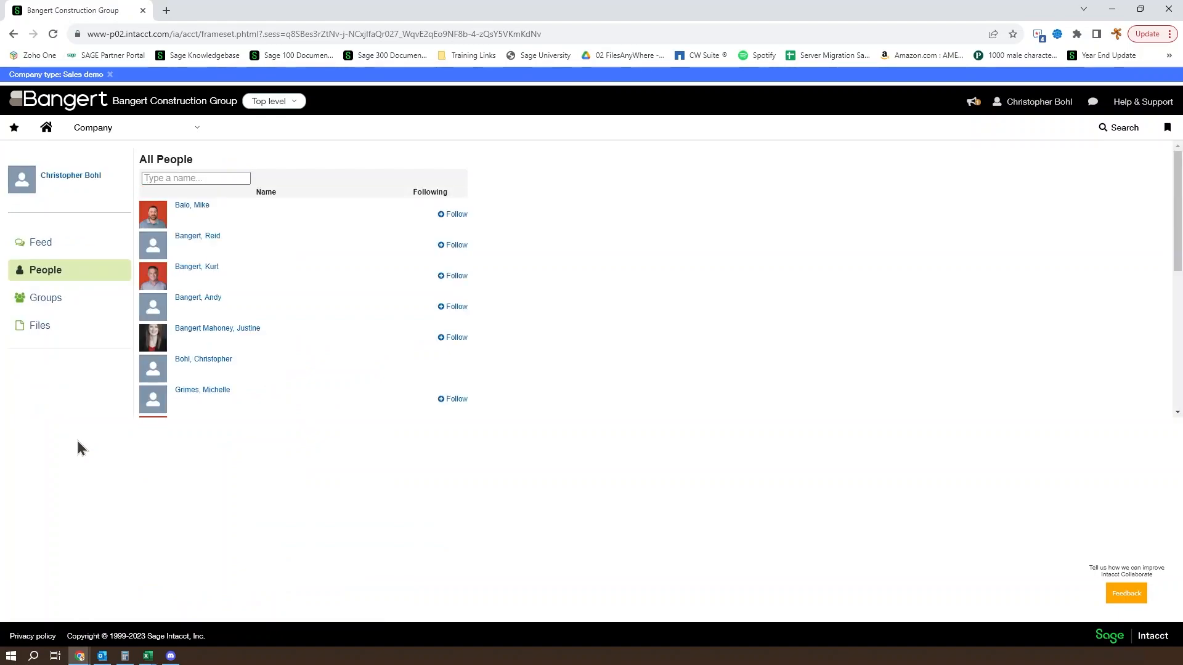
pyautogui.click(45, 298)
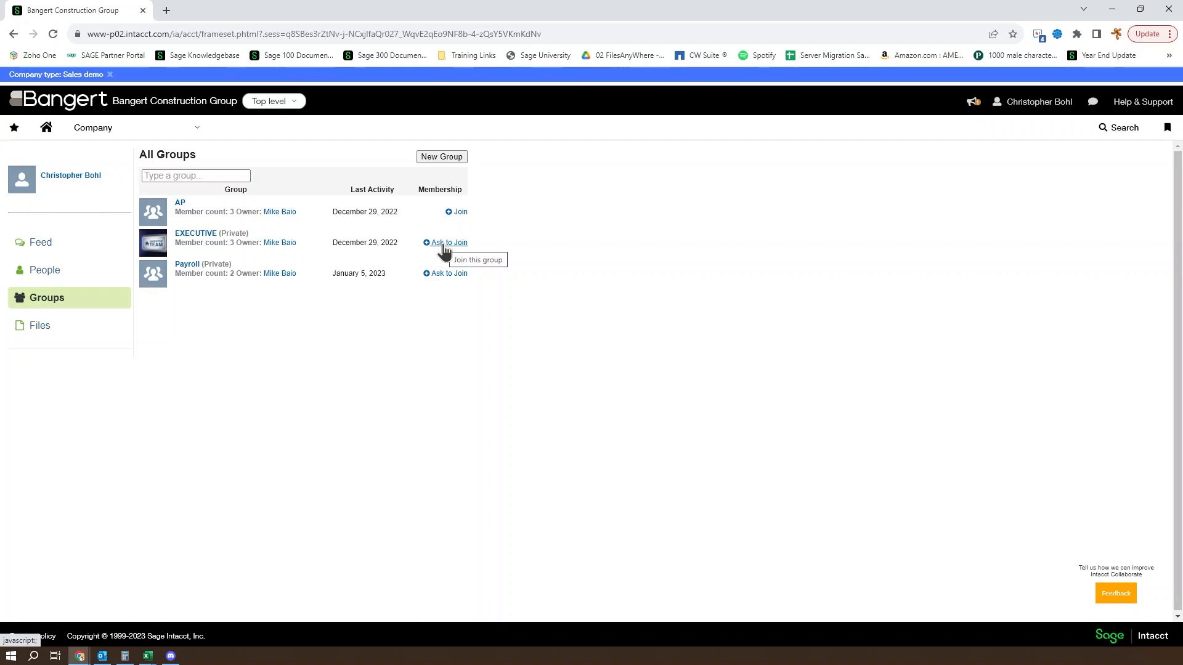
pyautogui.click(435, 158)
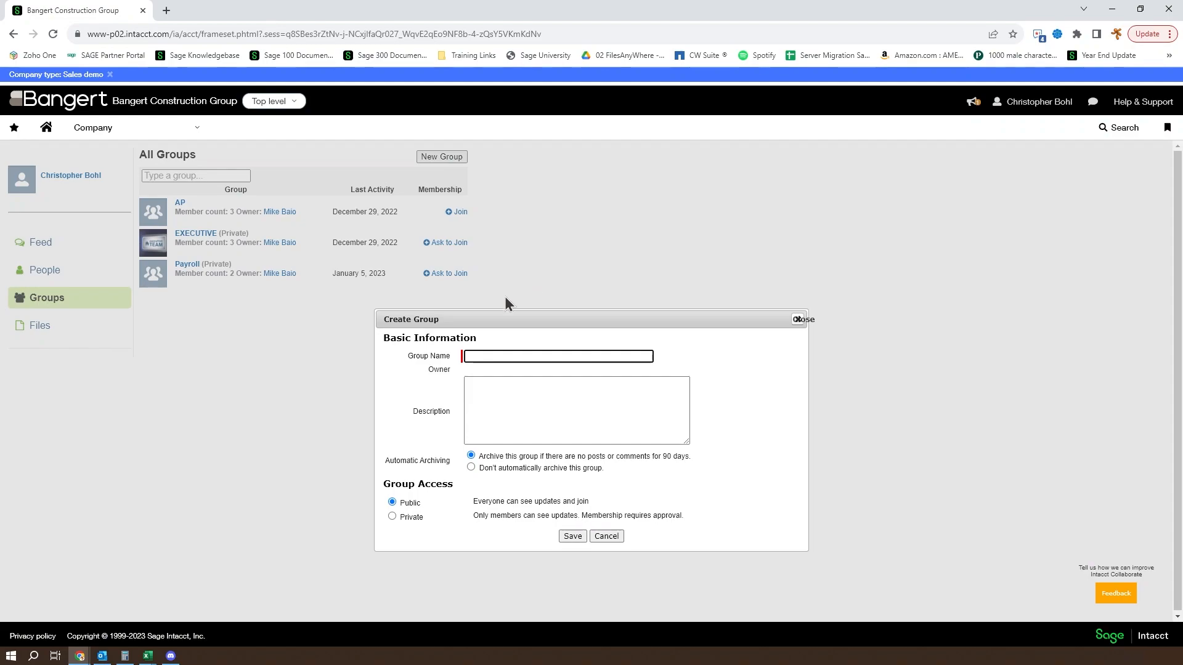
pyautogui.click(482, 372)
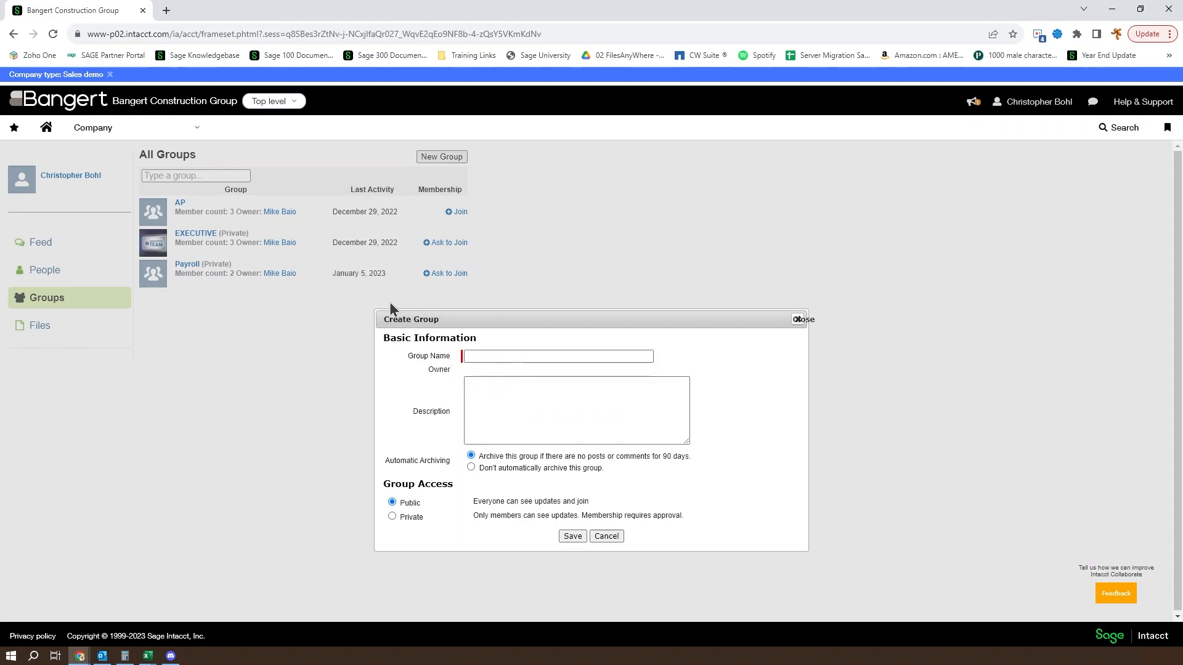
pyautogui.click(498, 406)
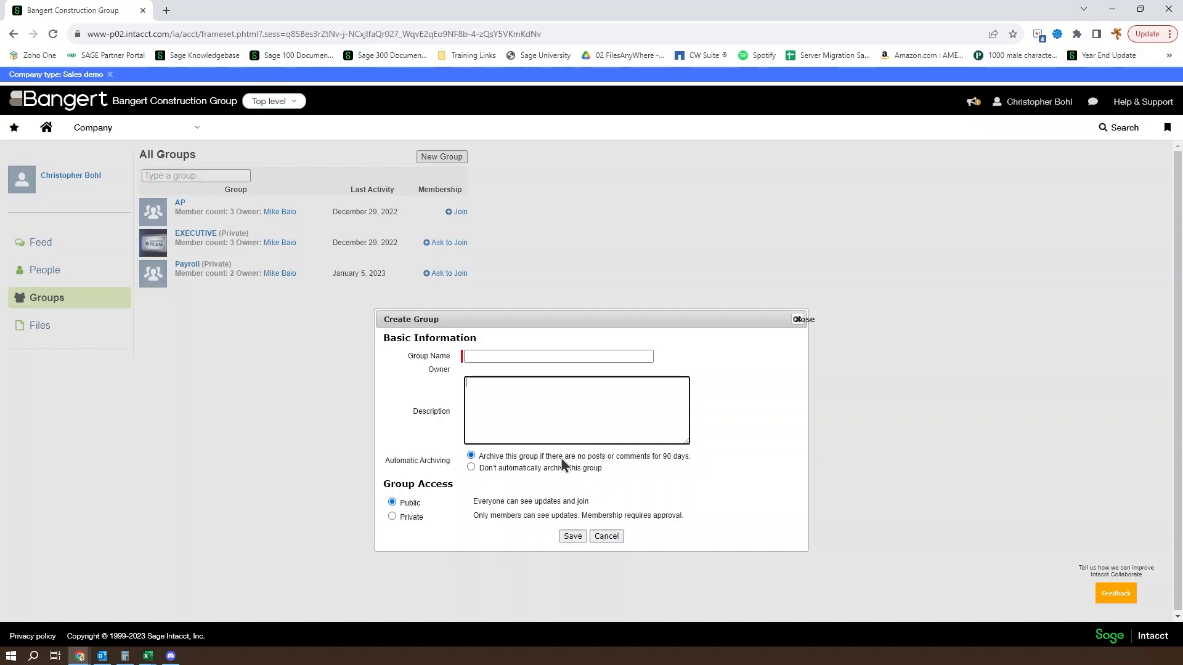
pyautogui.click(471, 469)
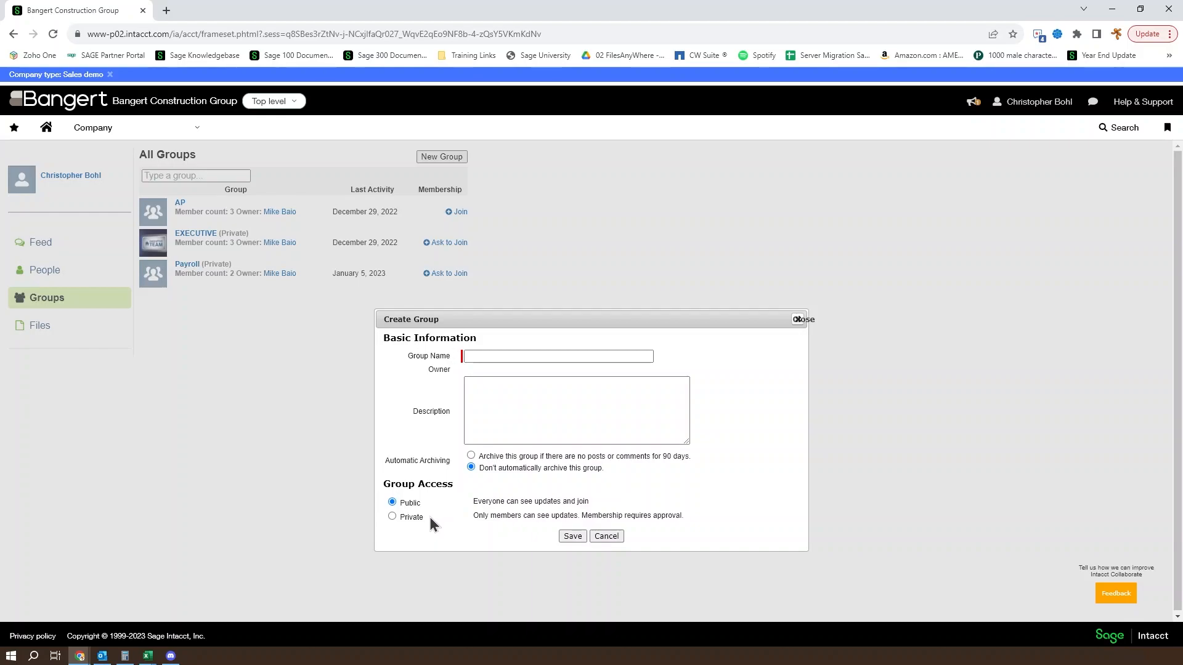
pyautogui.press('Tab')
pyautogui.moveTo(479, 517); pyautogui.dragTo(727, 508)
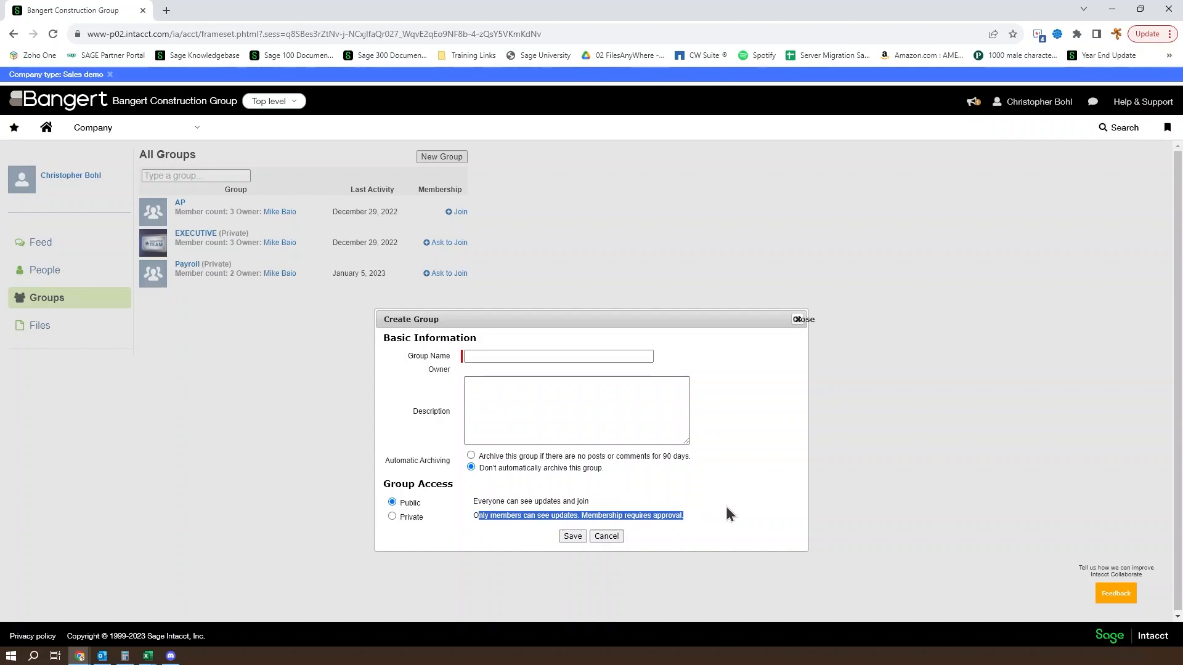
pyautogui.click(726, 507)
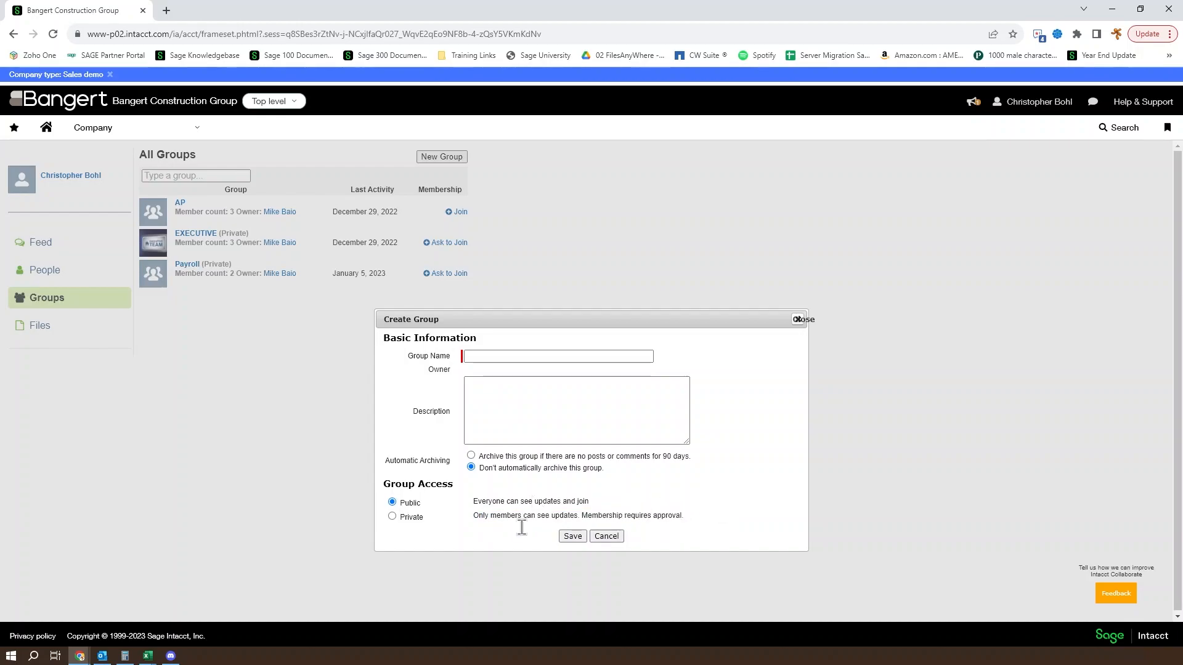
pyautogui.click(391, 516)
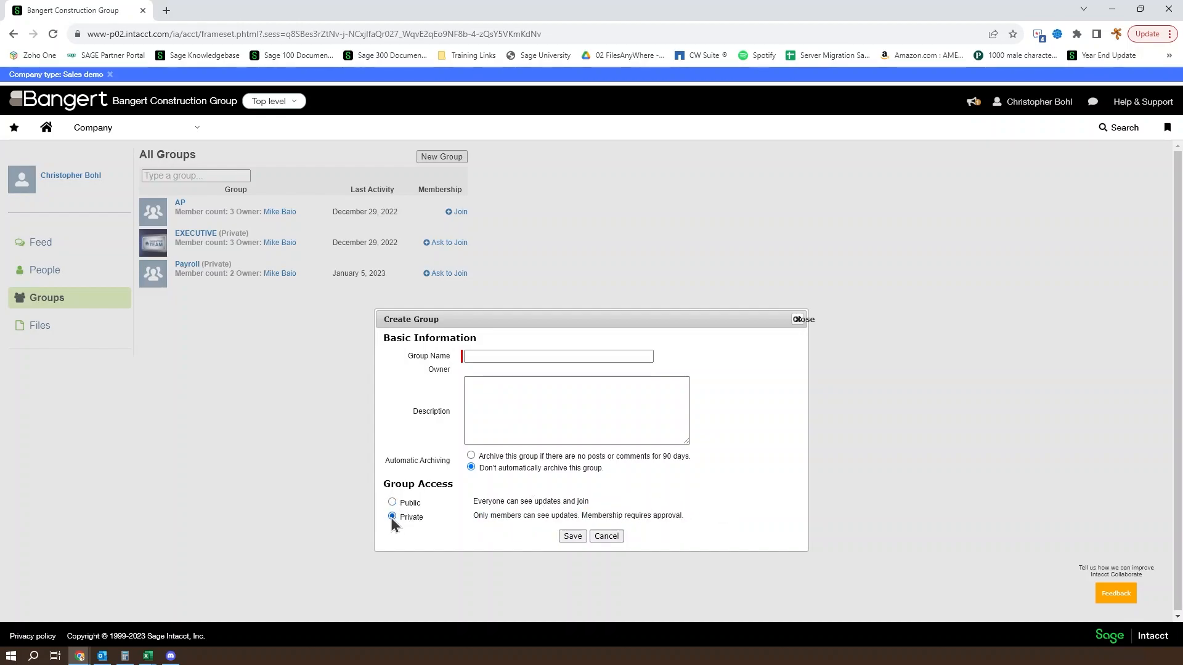
pyautogui.click(606, 536)
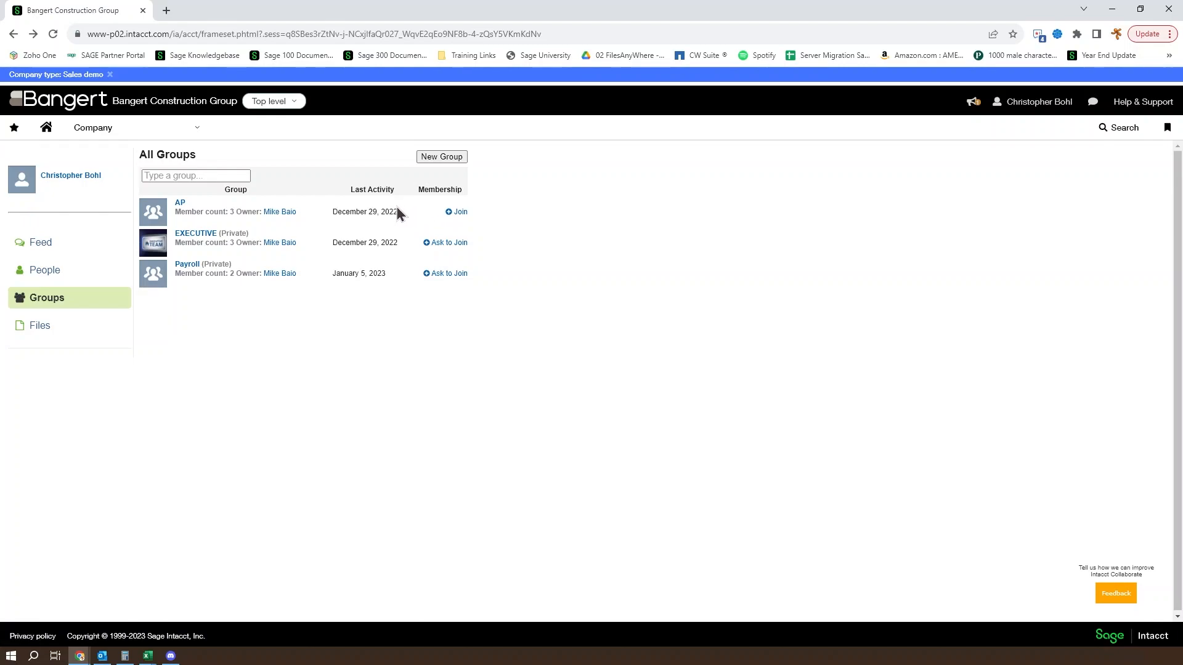
# Review the posts in the AP group, and look through the files shared in the Collaboration Center.
pyautogui.click(181, 206)
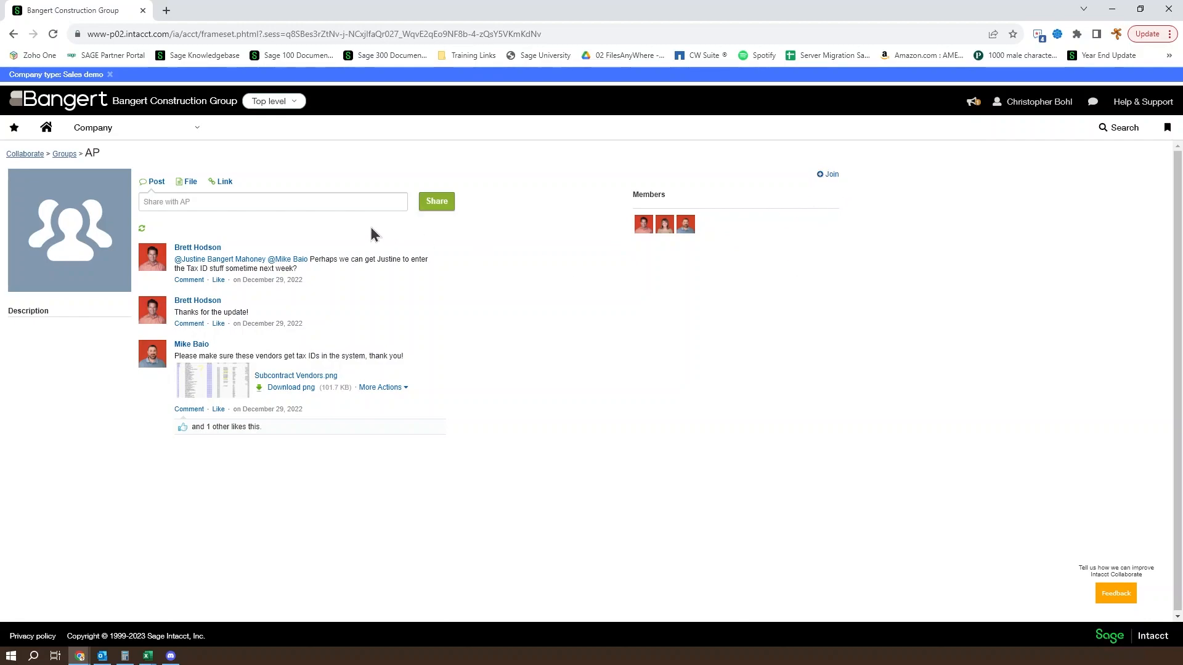
pyautogui.click(56, 154)
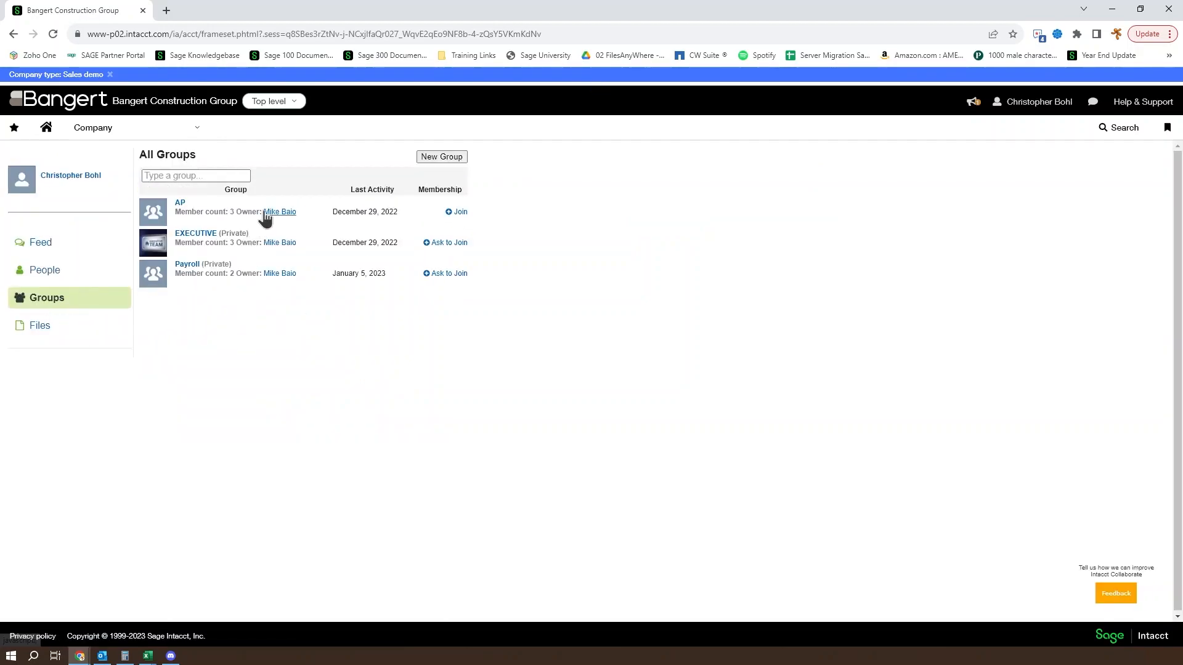
pyautogui.click(19, 329)
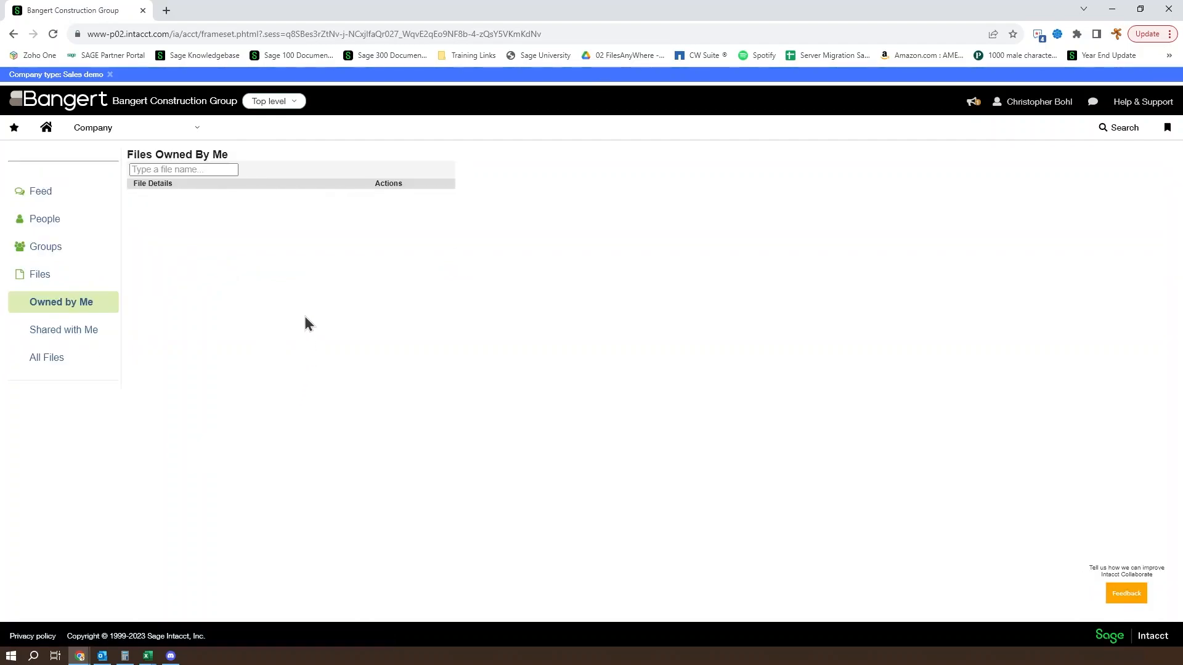
pyautogui.click(79, 333)
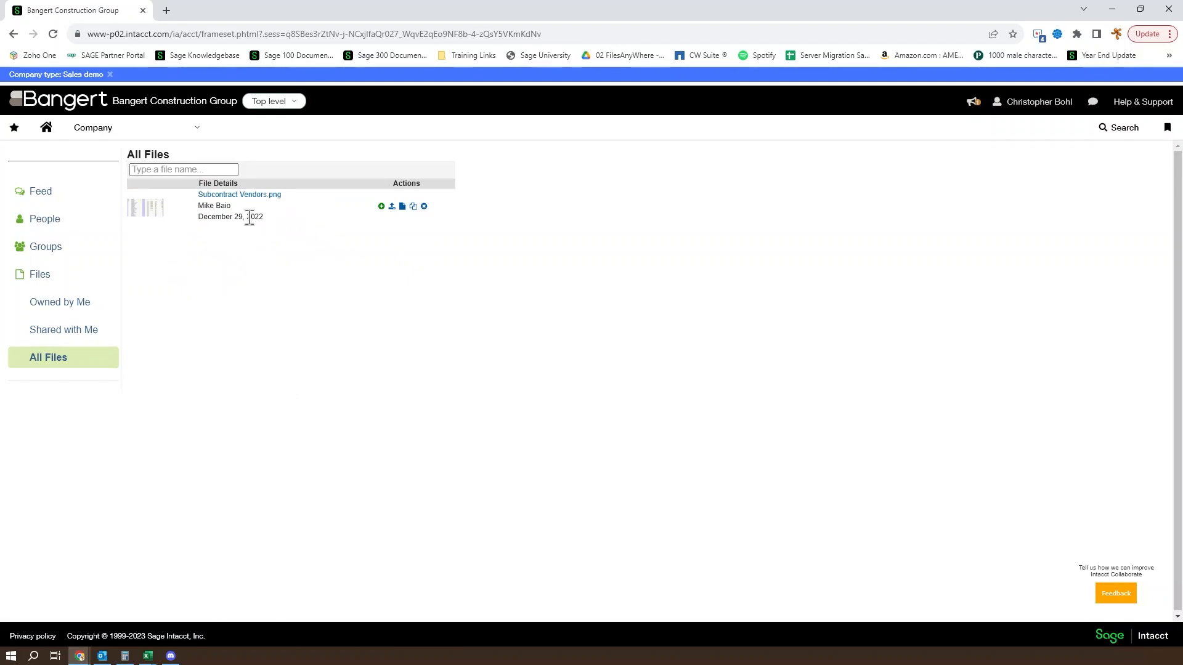
# Return to the Collaborate feed and browse the All Company posts.
pyautogui.click(43, 193)
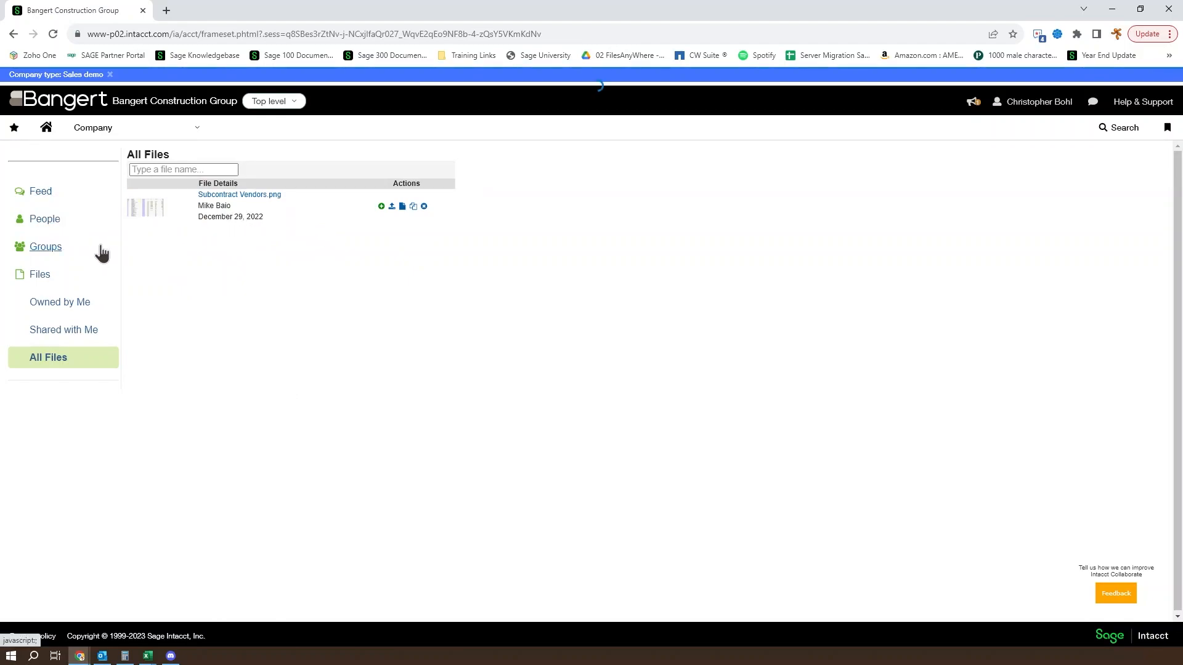
pyautogui.click(58, 275)
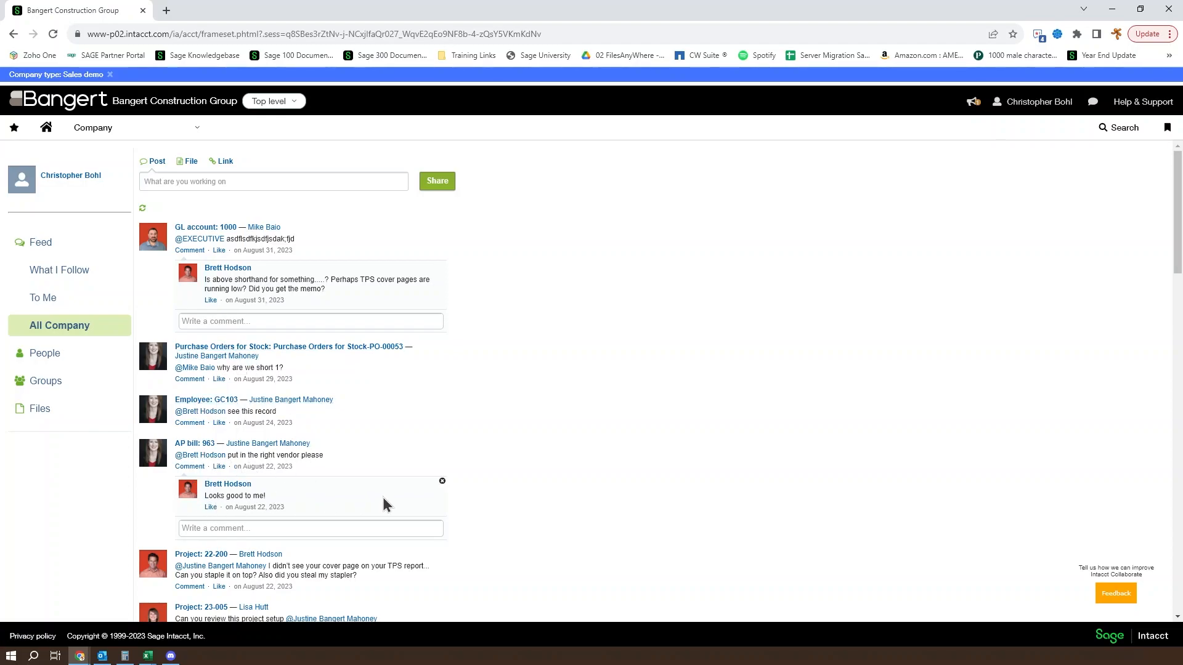
pyautogui.scroll(-2, 498, 490)
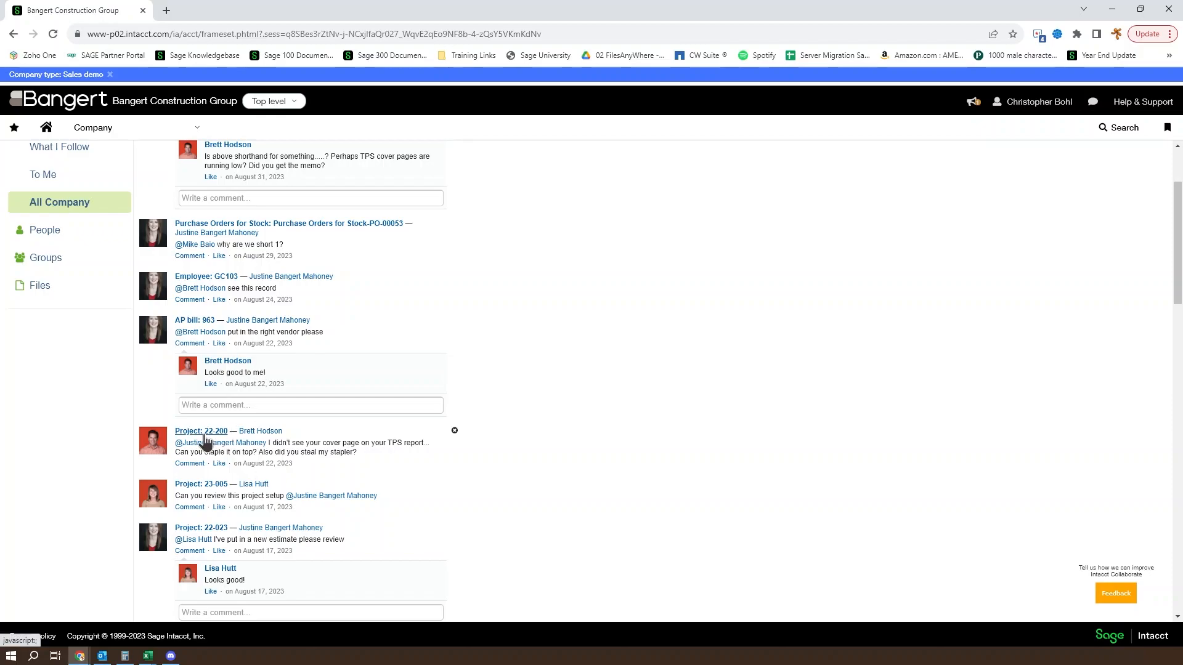
pyautogui.scroll(2, 211, 442)
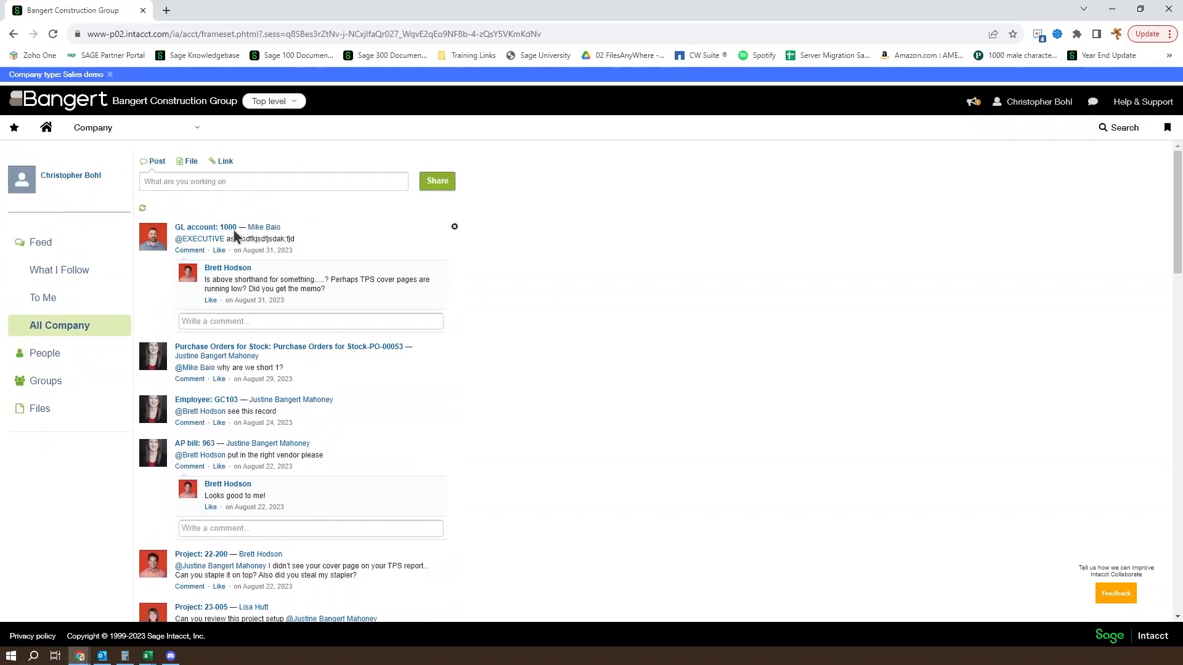
# Open GL account 1000 from its feed post and examine the account details and its comment thread.
pyautogui.click(198, 232)
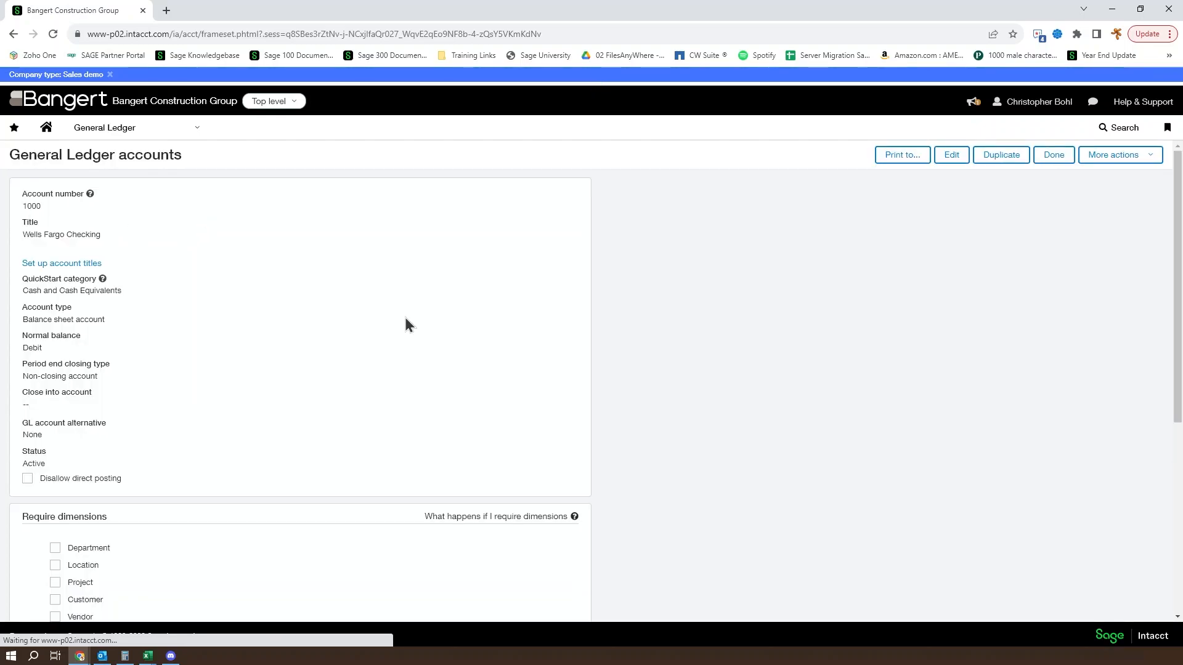
pyautogui.scroll(-4, 339, 353)
pyautogui.scroll(-4, 337, 364)
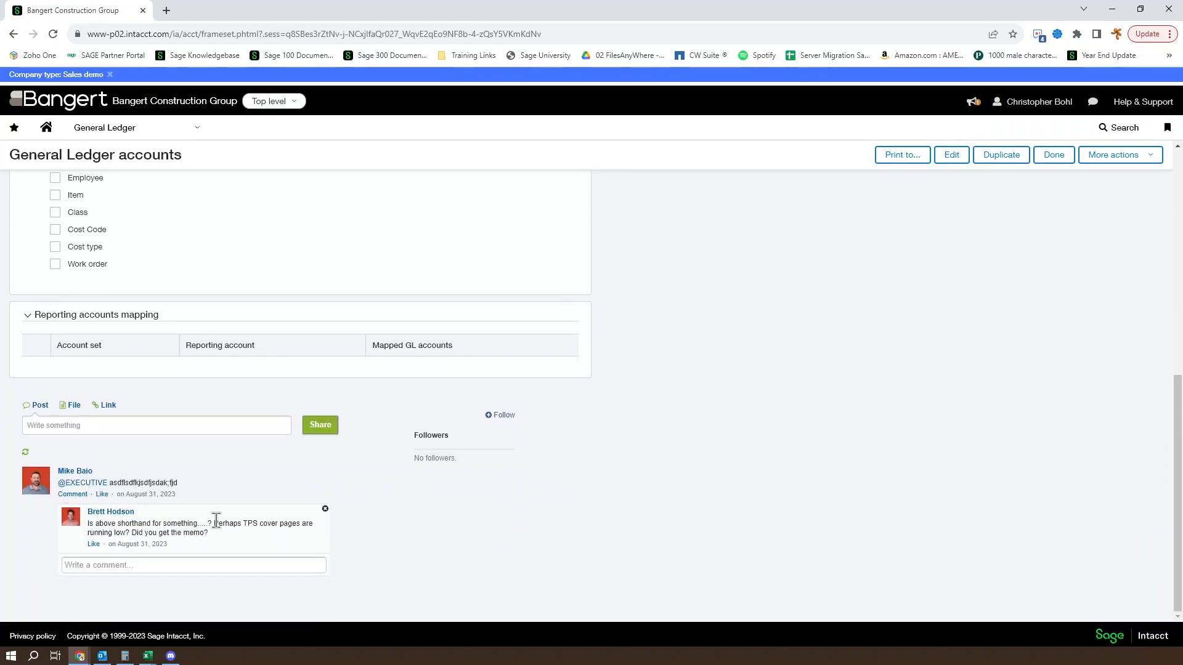
pyautogui.scroll(7, 342, 356)
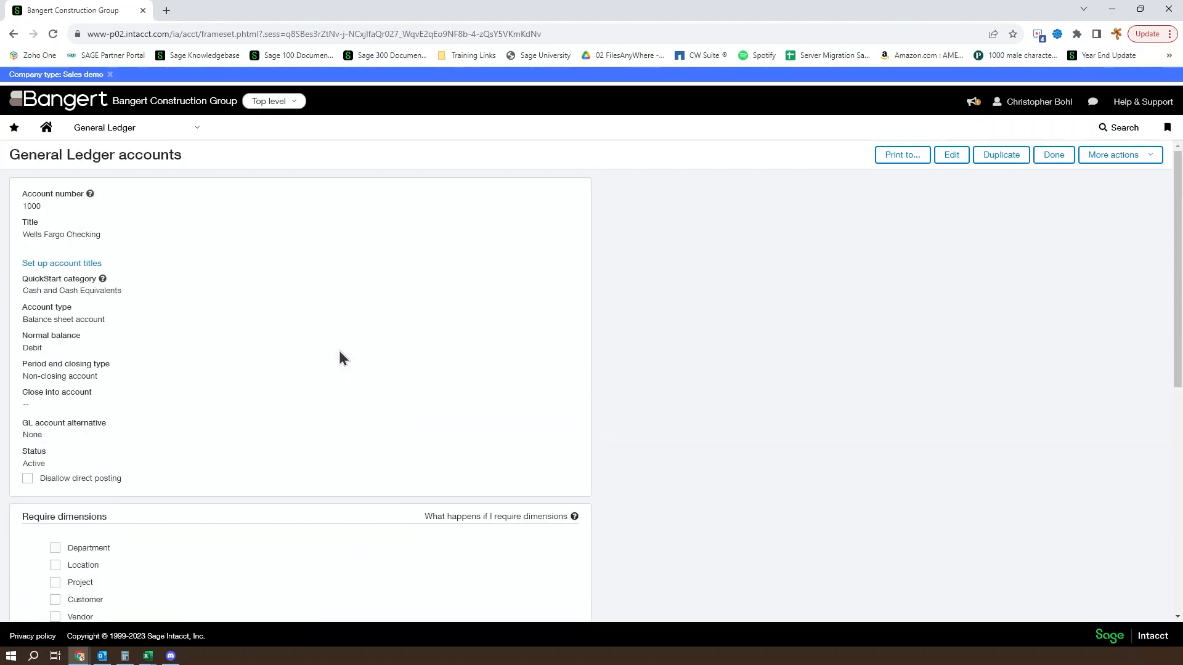
pyautogui.scroll(-7, 182, 282)
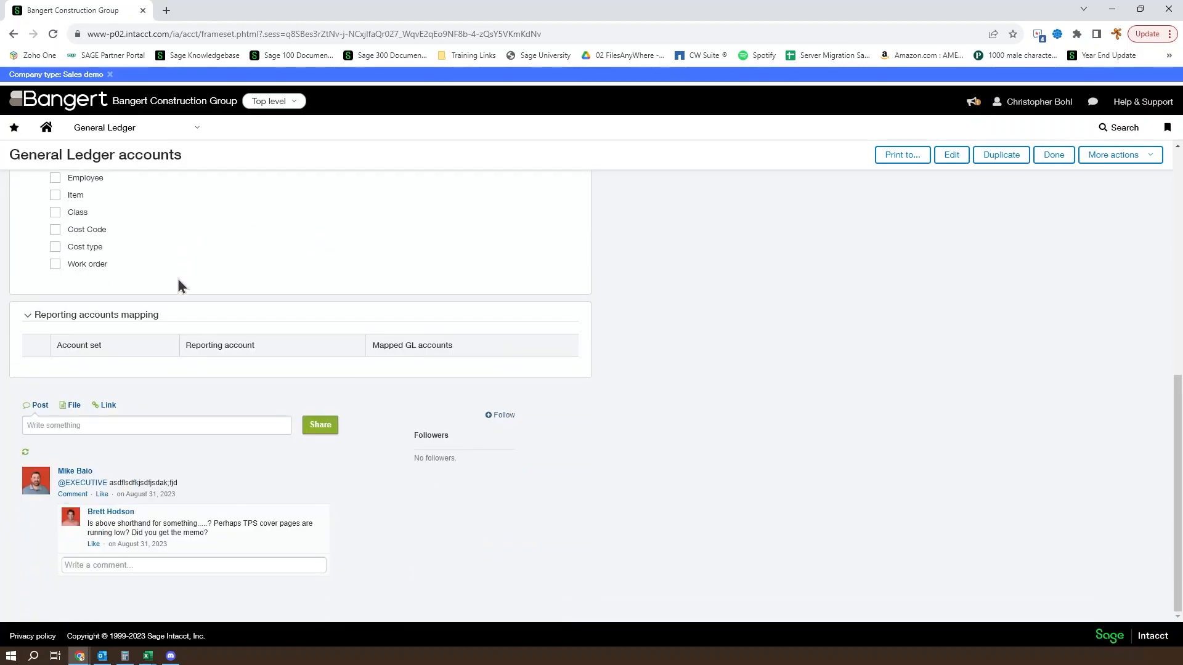
# Reply in the account's comment thread, mentioning the original poster, with "I think your cat got to your keyboard again.", and follow the account.
pyautogui.click(62, 497)
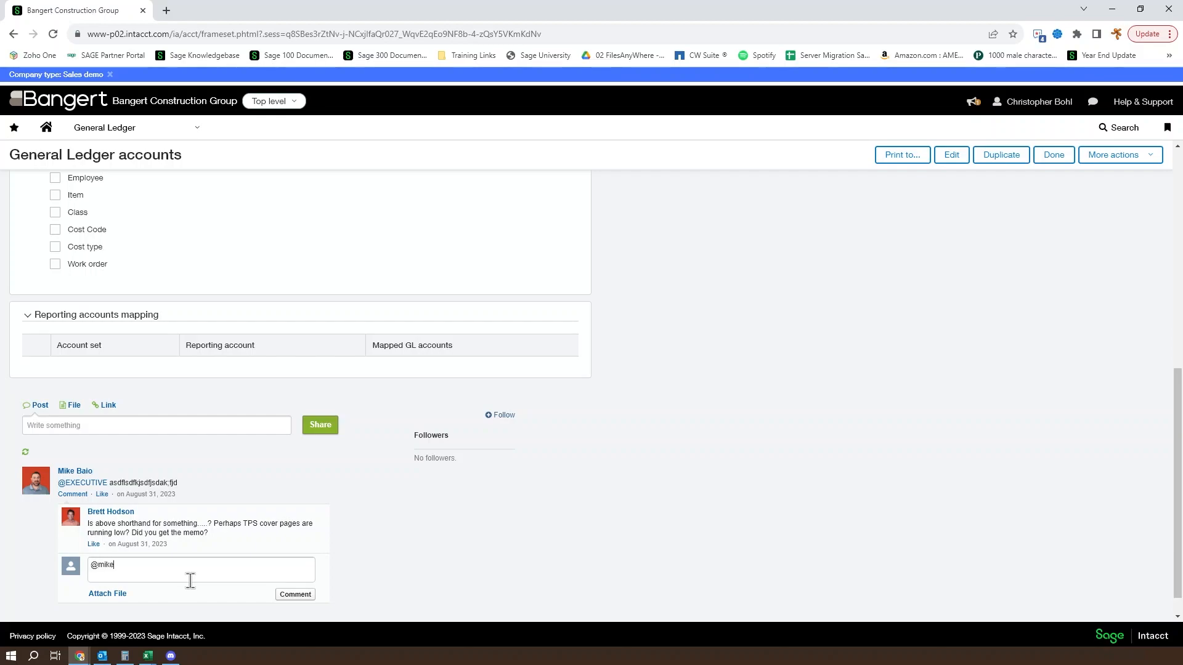
pyautogui.write('@mike')
pyautogui.click(159, 595)
pyautogui.write('I think your cat wa')
pyautogui.press('BackSpace')
pyautogui.press('BackSpace')
pyautogui.write('got to you')
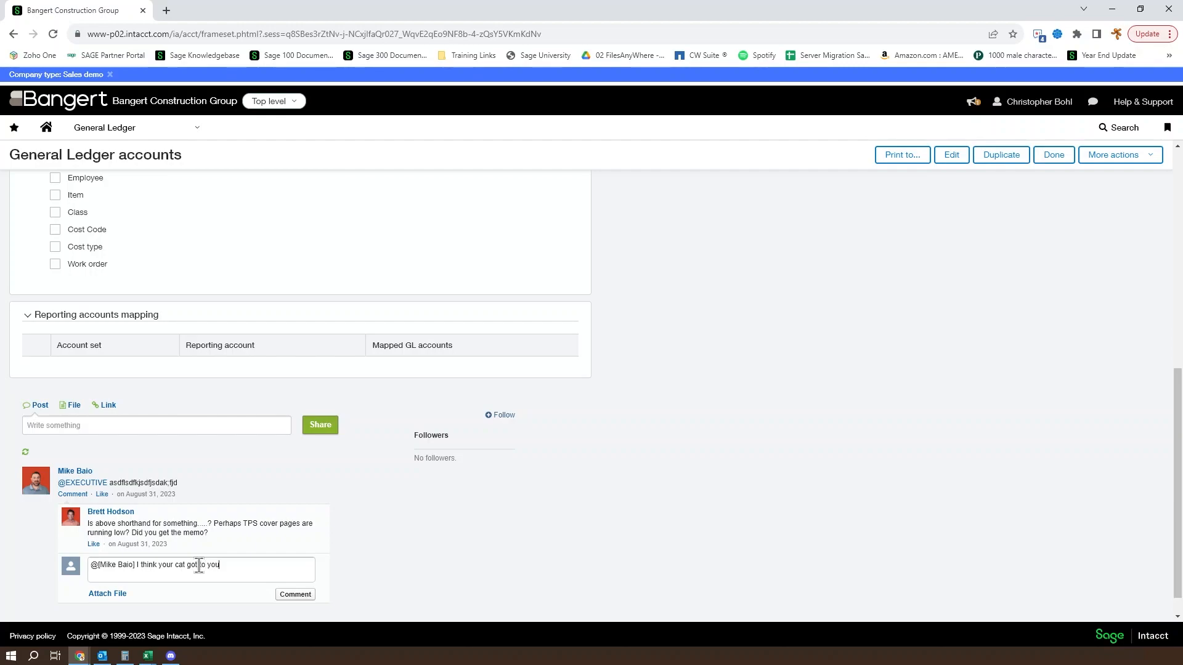
pyautogui.write('r keyboard again.')
pyautogui.click(299, 598)
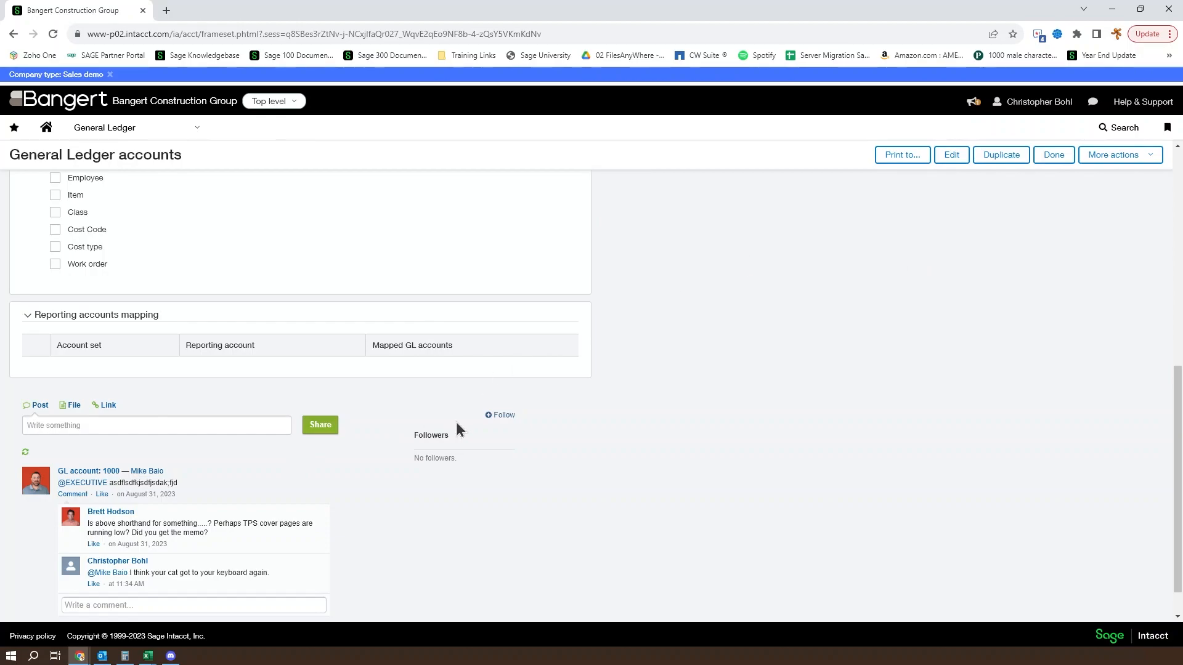
pyautogui.click(501, 415)
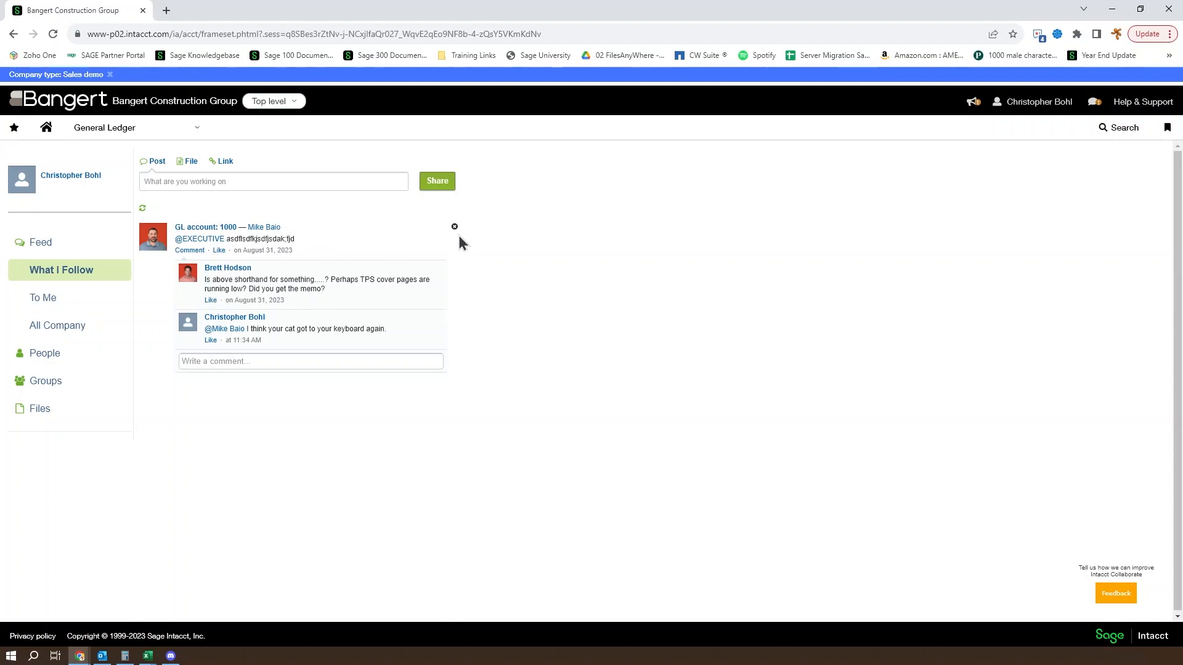
# Open GL account 1000 from the What I Follow feed, examine its following option and comment thread, and close the record.
pyautogui.click(194, 228)
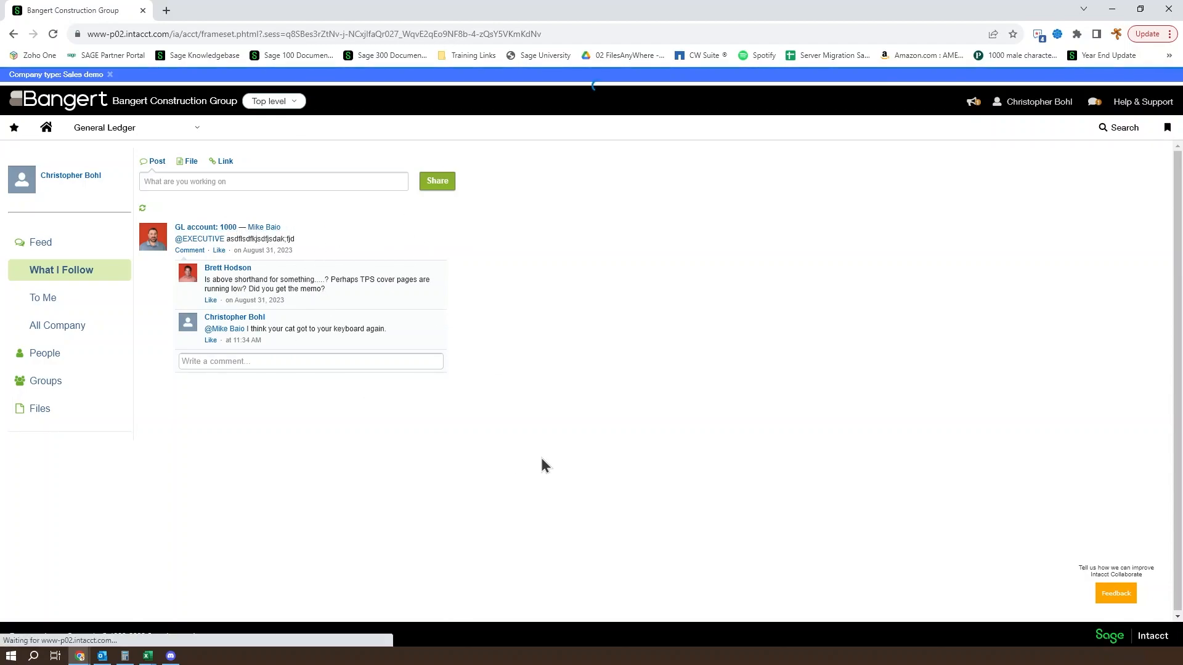
pyautogui.scroll(-5, 557, 455)
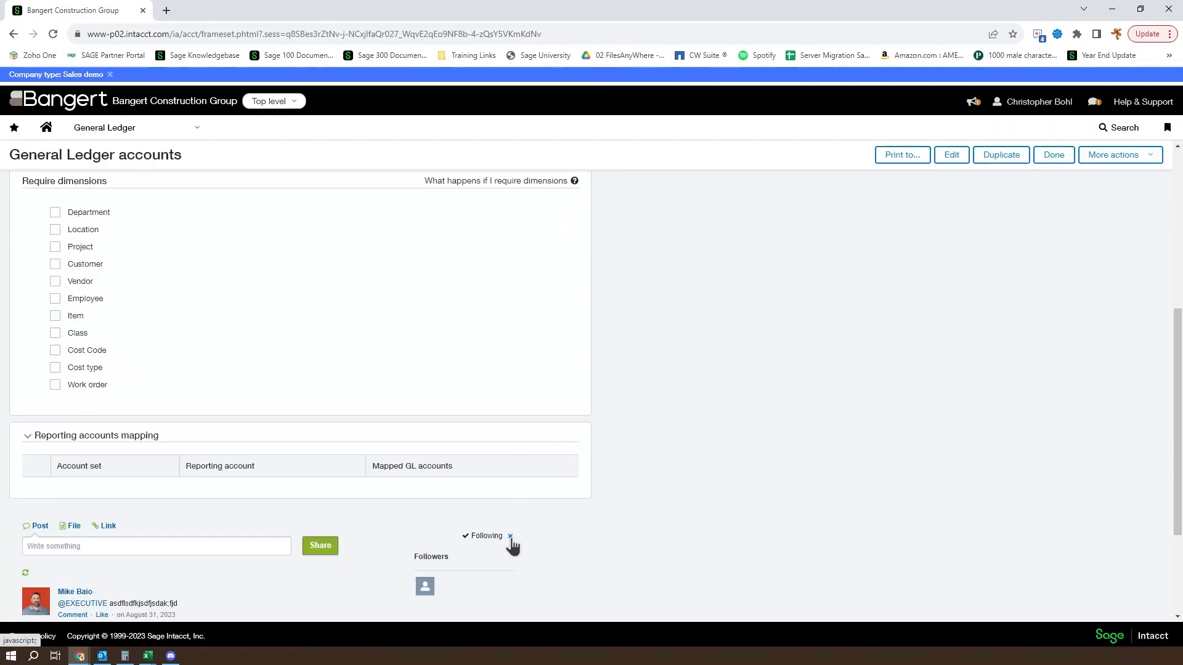
pyautogui.click(510, 537)
pyautogui.scroll(-3, 709, 524)
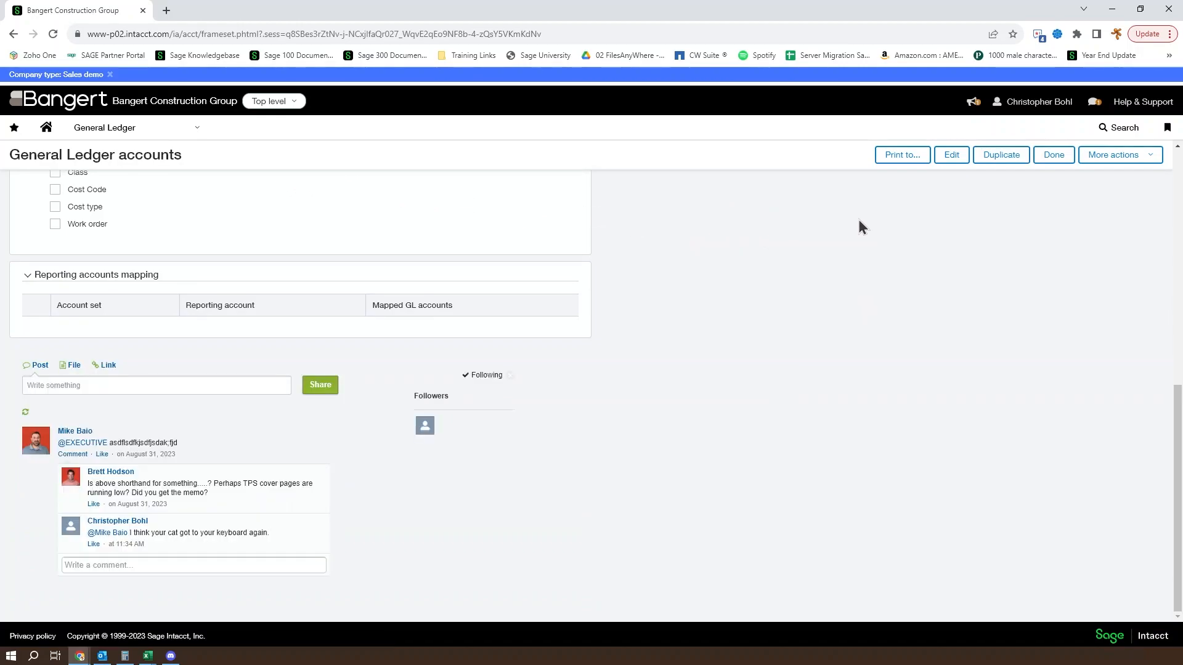
pyautogui.click(1066, 159)
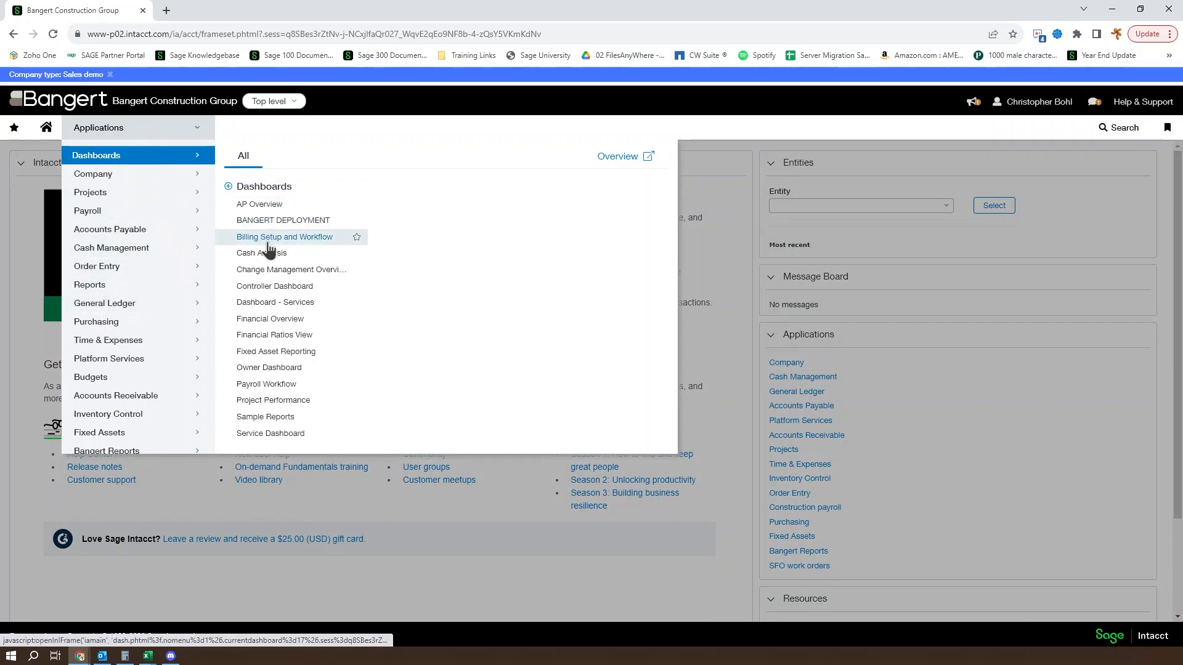
# Open the BANGERT DEPLOYMENT dashboard and switch its To Me collaboration component to the Company social feed.
pyautogui.click(289, 221)
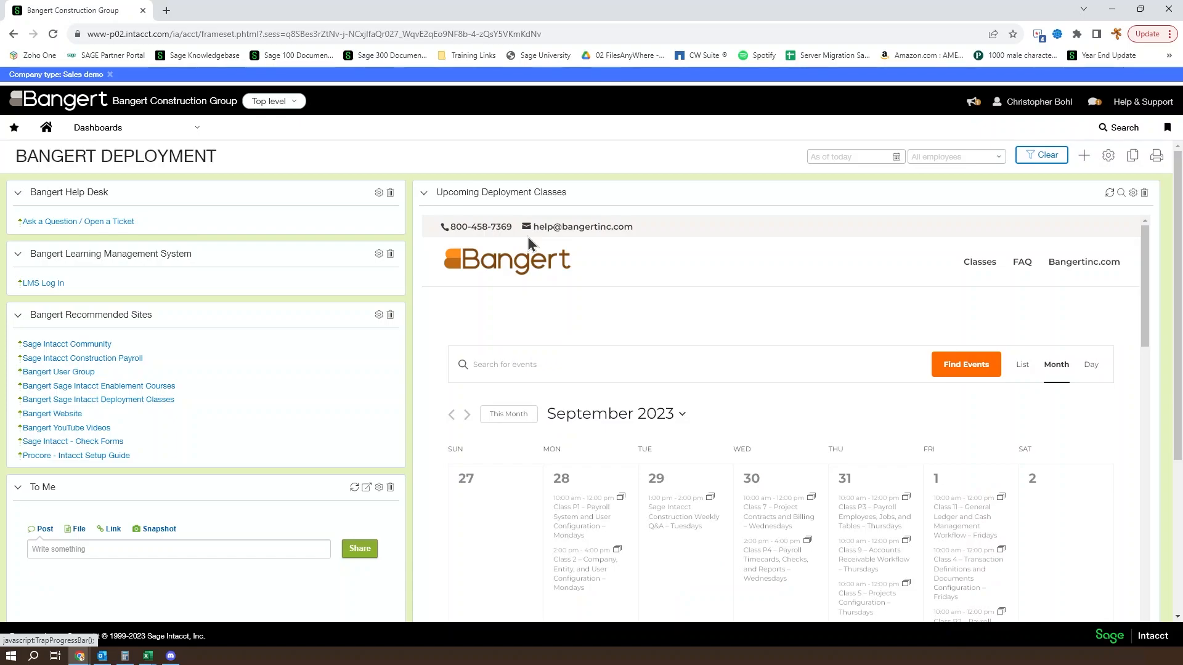
pyautogui.scroll(-4, 227, 465)
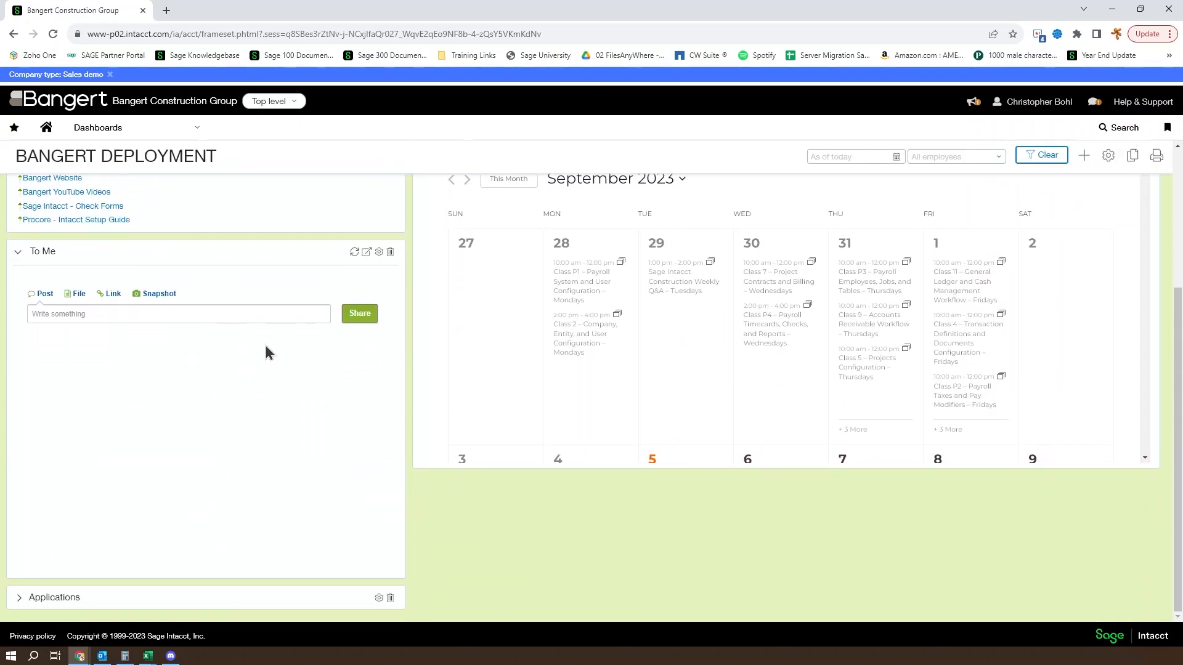
pyautogui.click(379, 252)
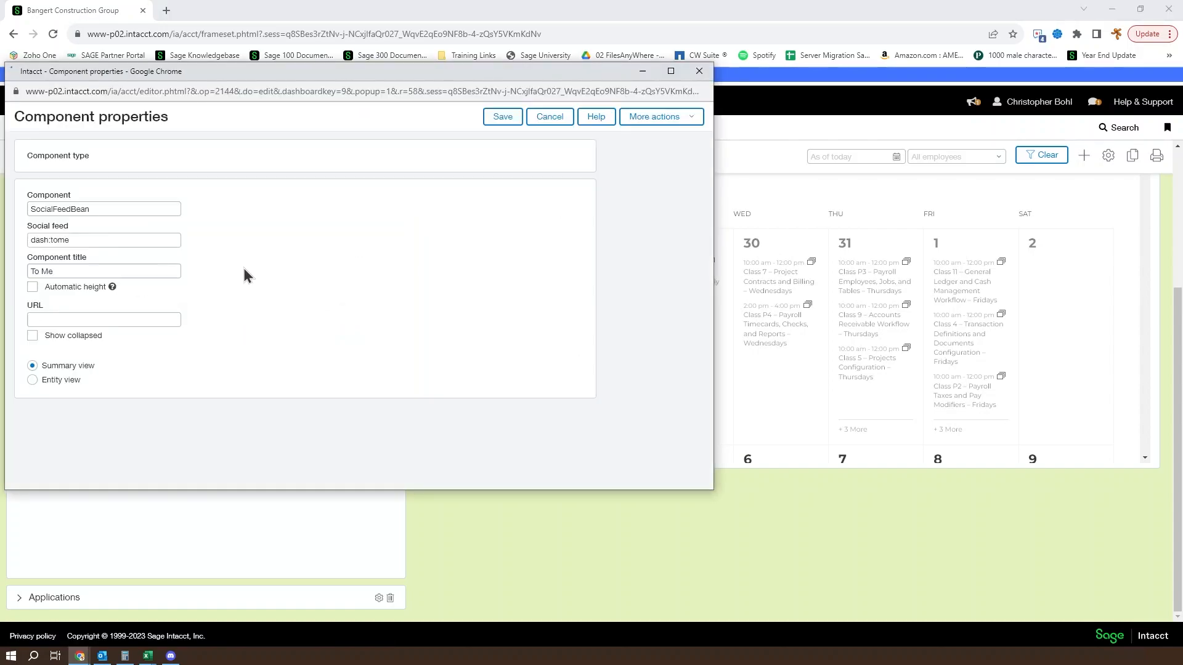
pyautogui.click(153, 224)
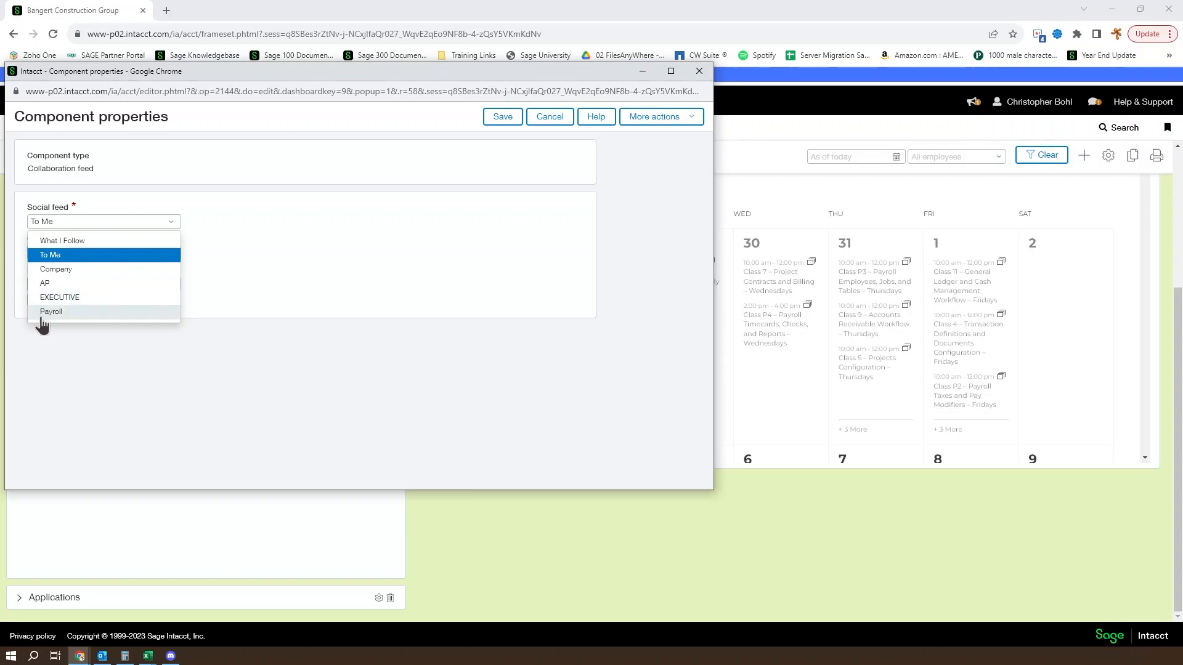
pyautogui.click(60, 270)
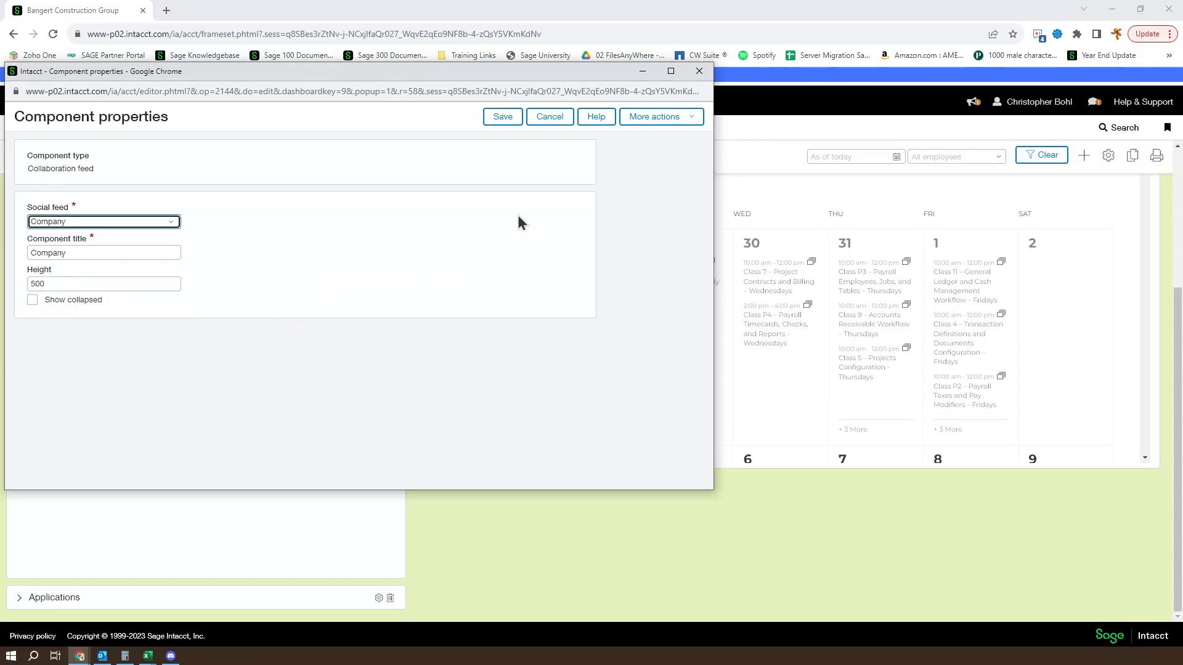
pyautogui.click(497, 121)
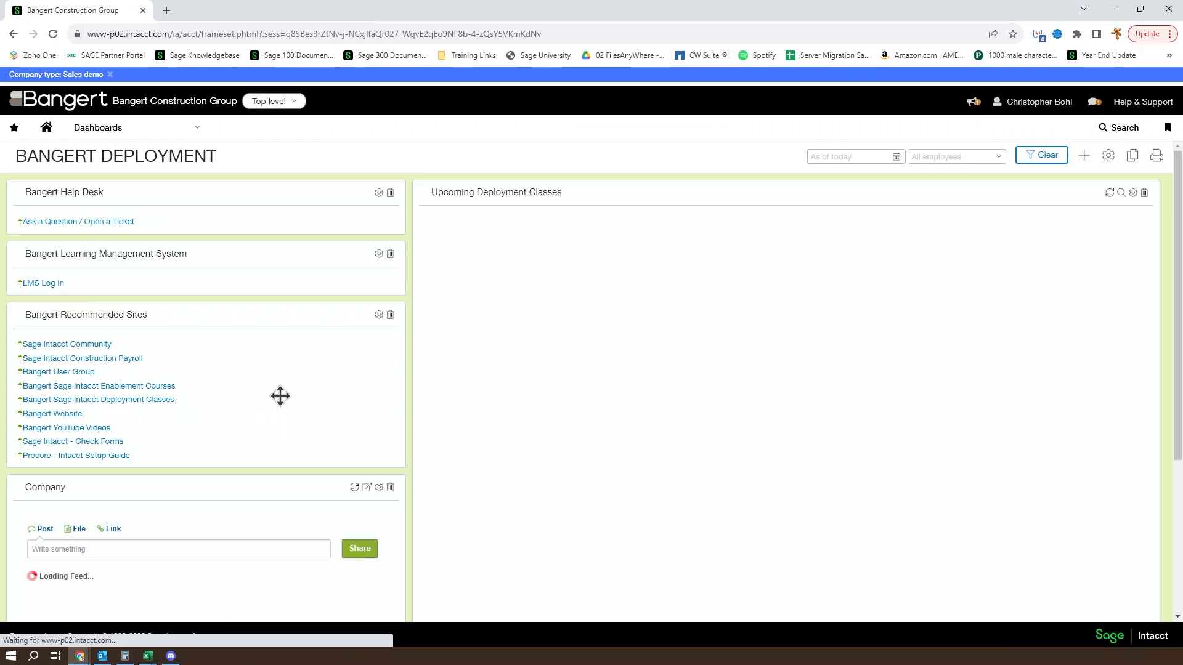
# Browse the posts and comments in the dashboard's Company feed.
pyautogui.scroll(-4, 284, 431)
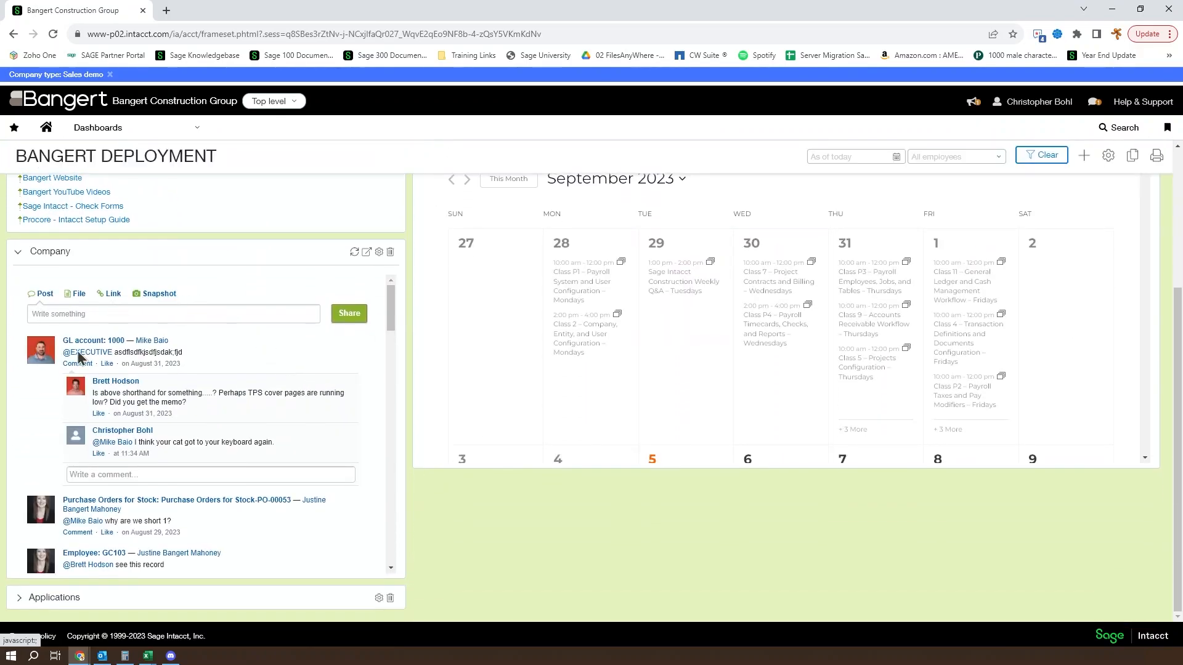
pyautogui.scroll(-3, 179, 395)
pyautogui.scroll(-15, 179, 393)
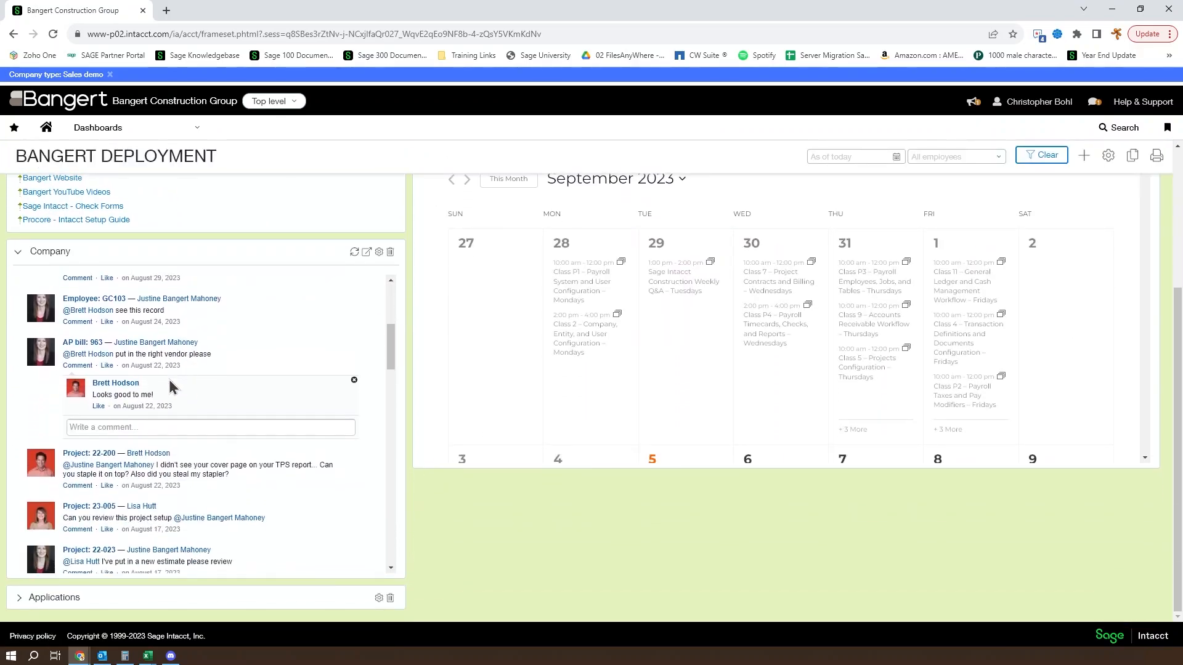
pyautogui.scroll(15, 181, 390)
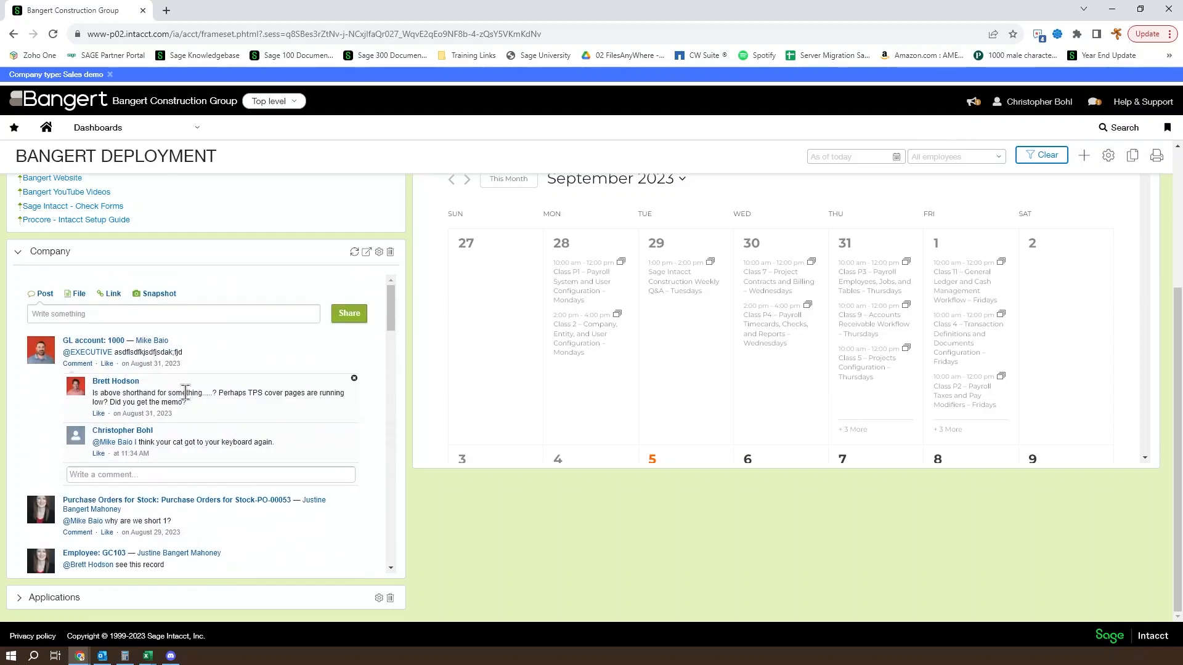
# Change the dashboard's Company collaboration component to the What I Follow social feed and view its posts.
pyautogui.click(367, 252)
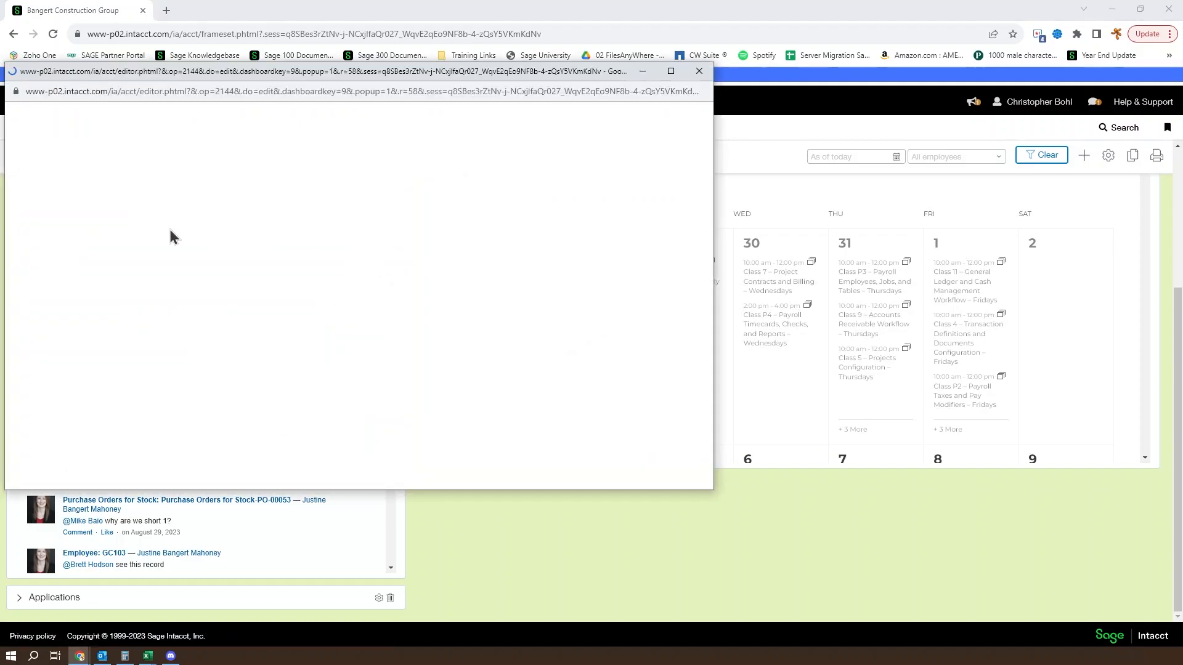
pyautogui.click(173, 223)
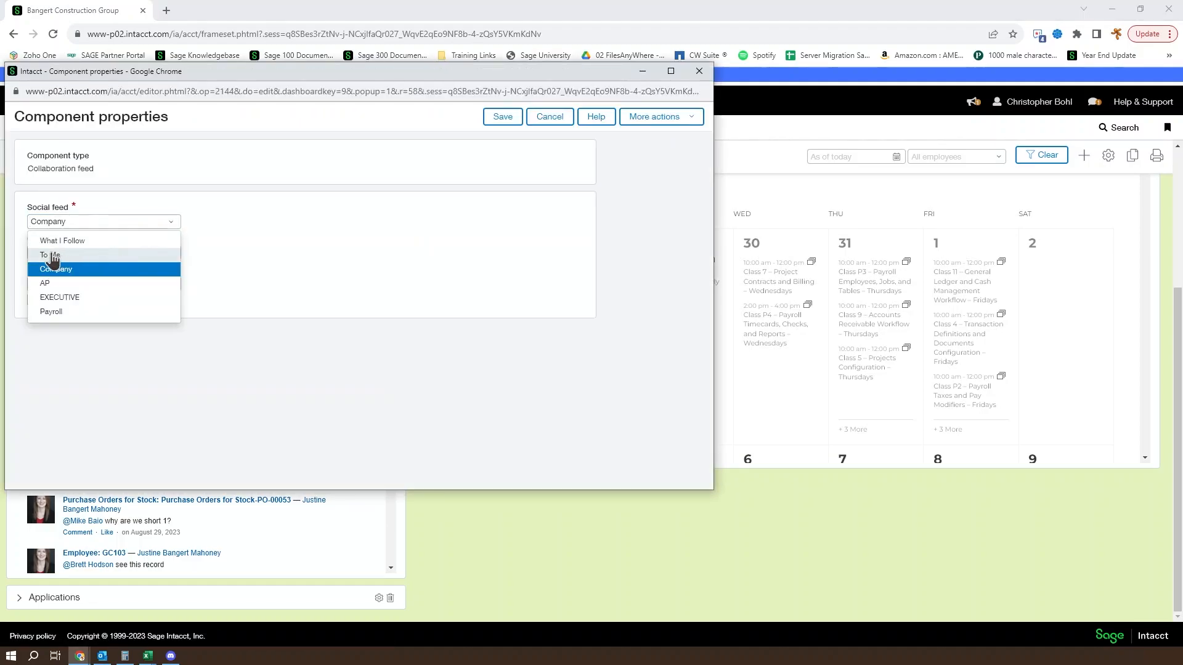
pyautogui.click(55, 240)
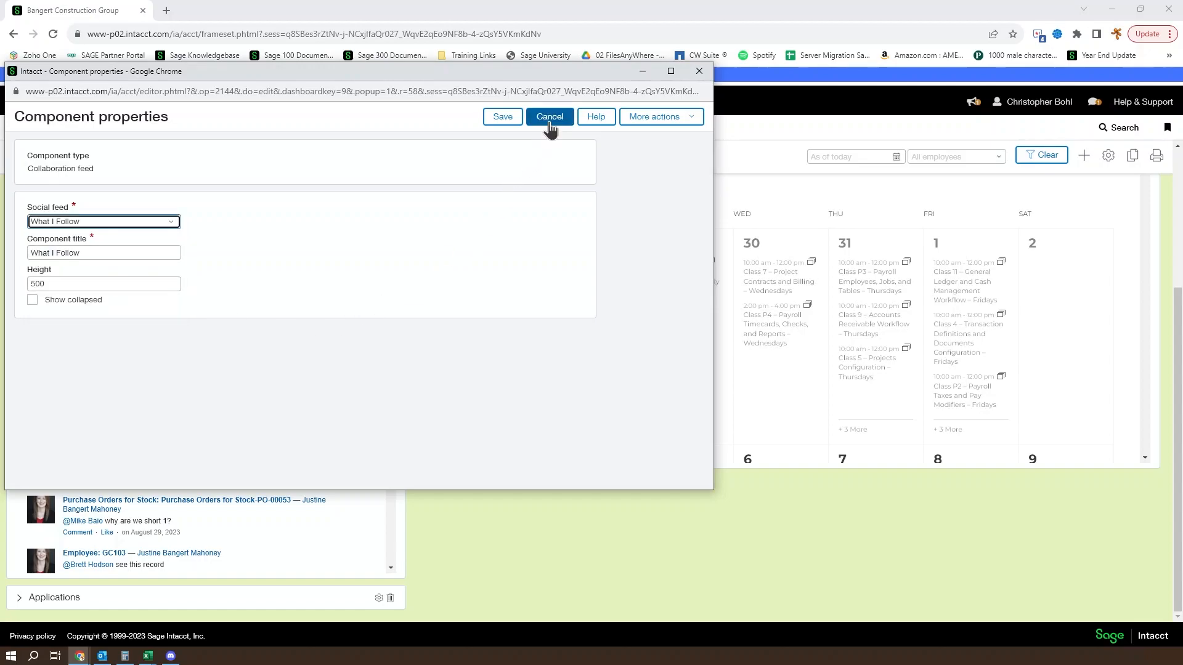
pyautogui.click(504, 119)
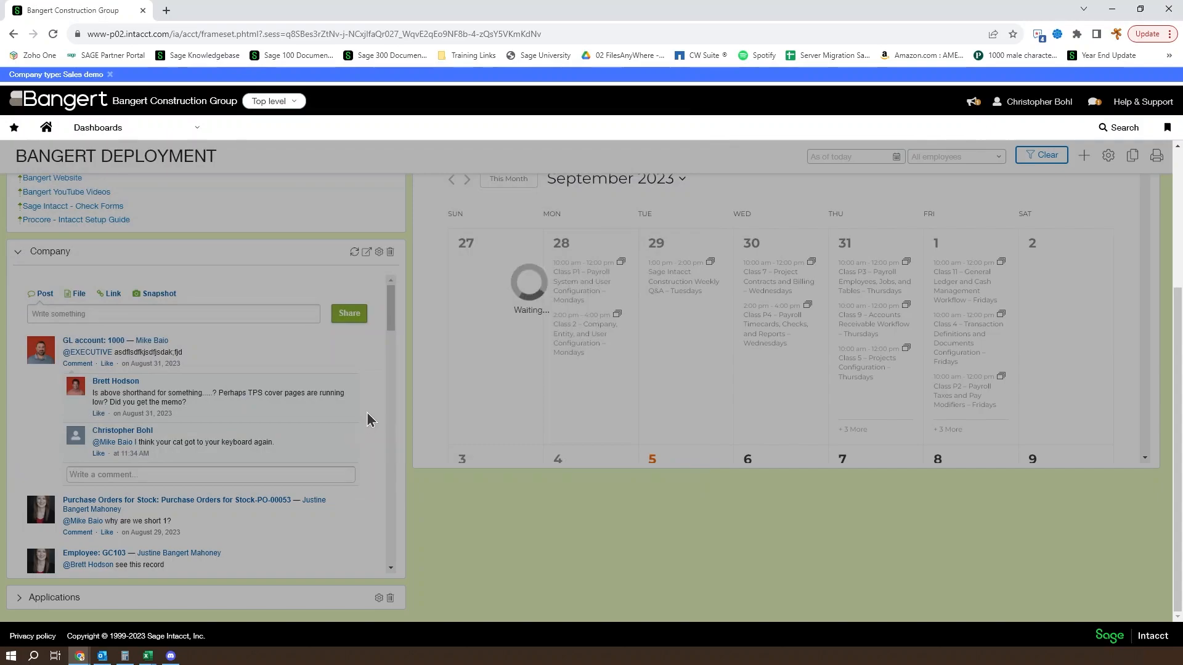
pyautogui.scroll(-4, 326, 411)
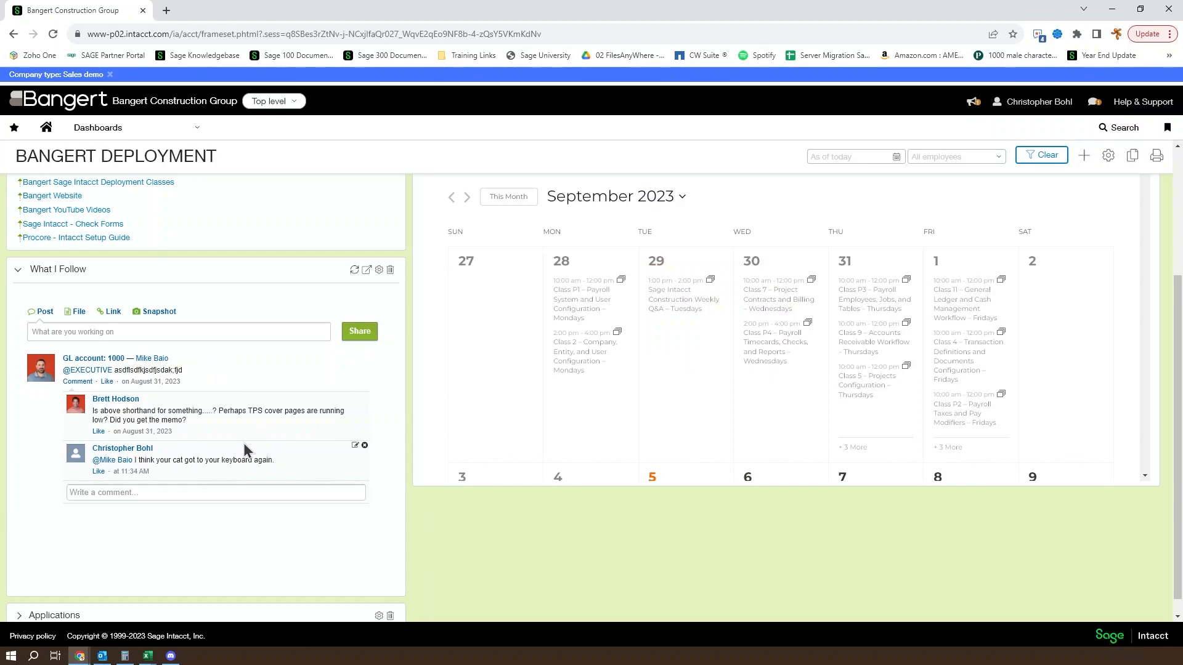
# Set the dashboard's What I Follow collaboration component to the To Me social feed.
pyautogui.click(379, 270)
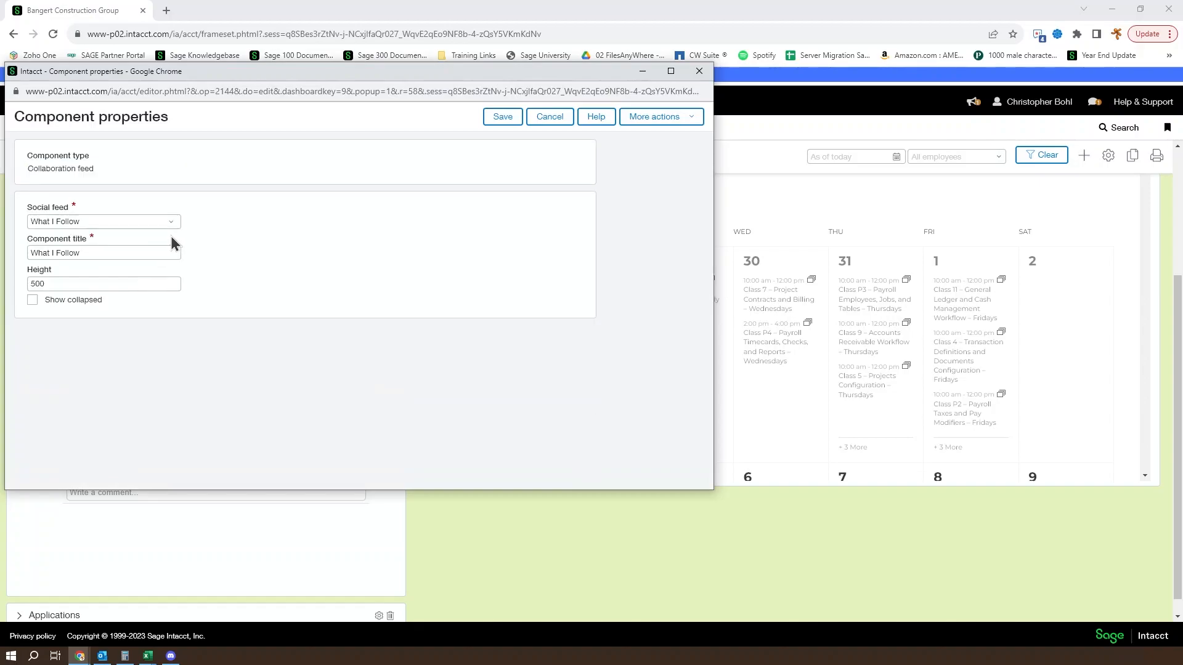
pyautogui.click(166, 223)
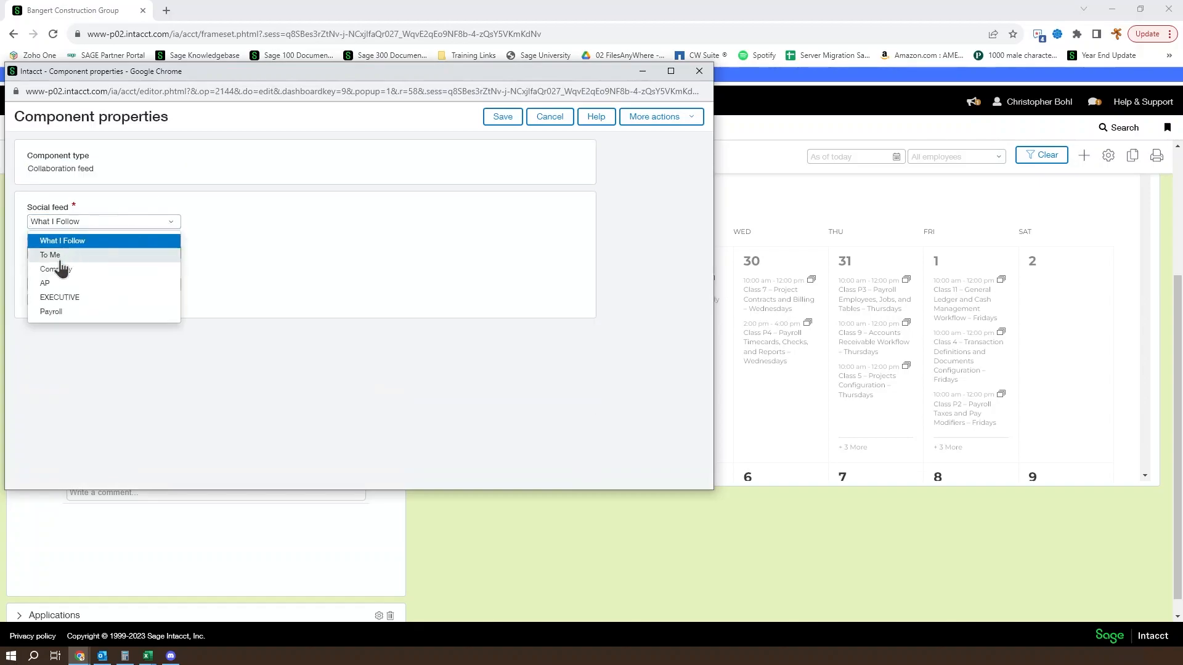
pyautogui.click(59, 257)
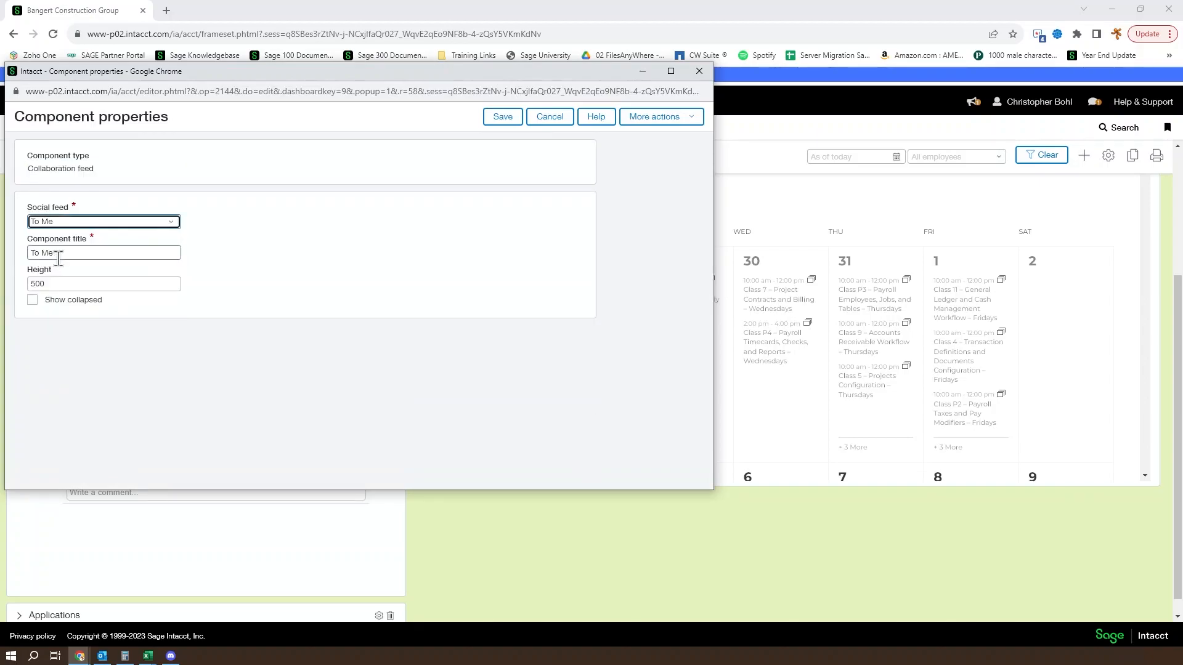
pyautogui.click(502, 119)
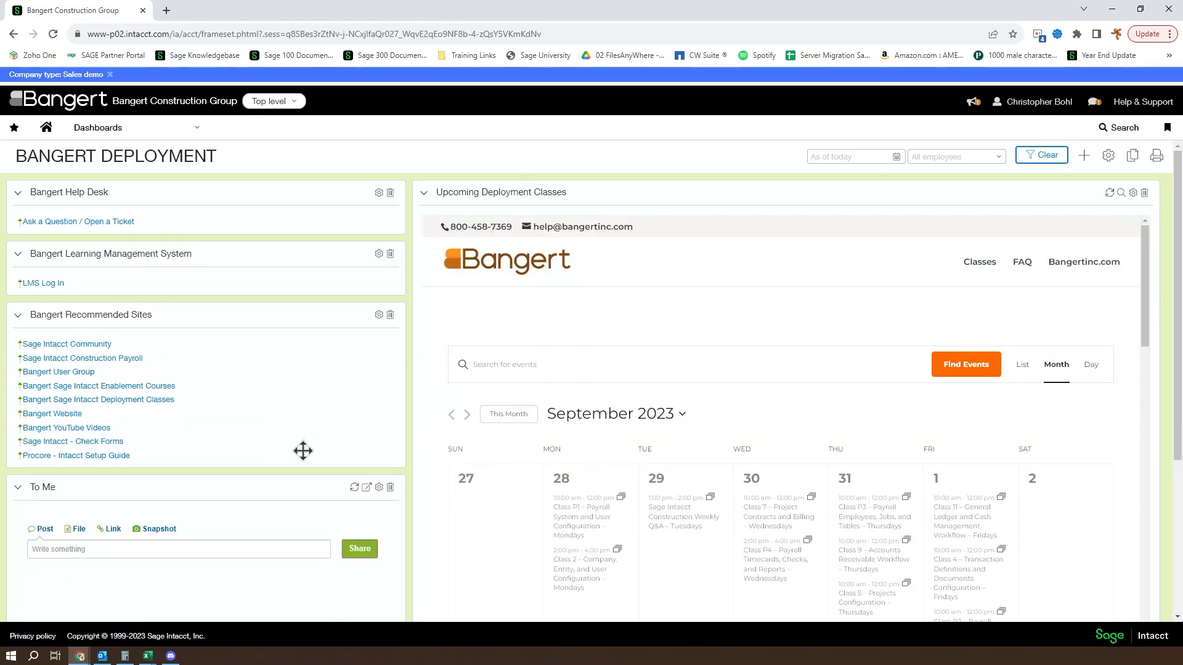
pyautogui.scroll(-3, 299, 413)
pyautogui.scroll(-1, 286, 422)
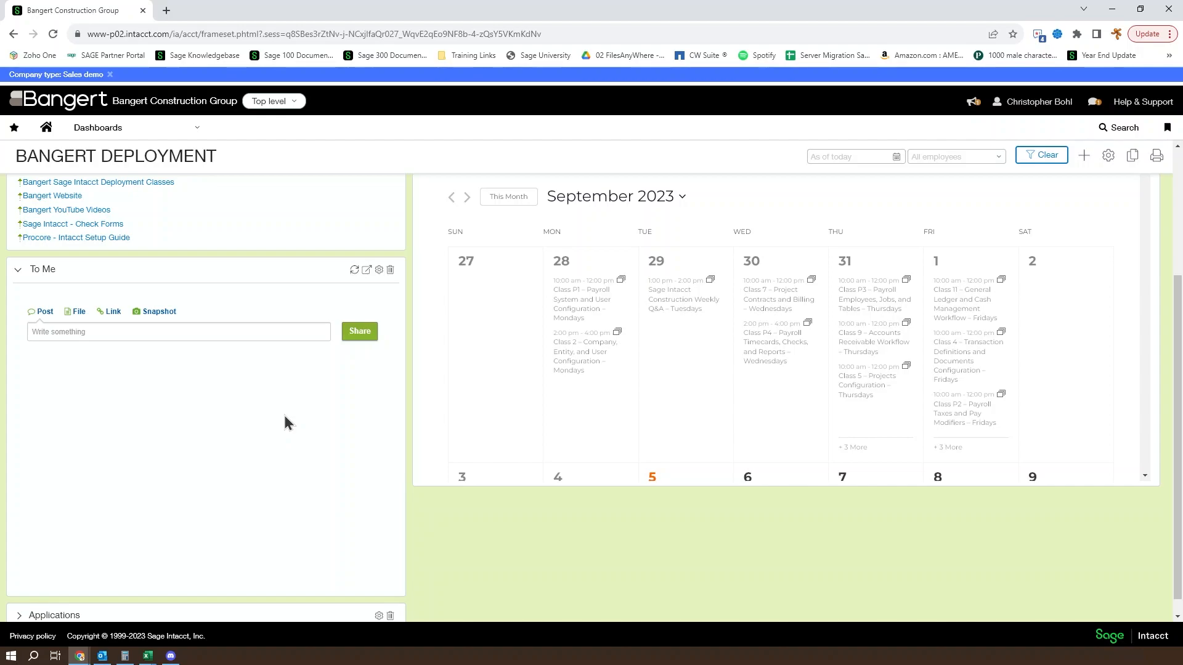
# Explore the To Me component's sharing options, including the post's recipients and the file, link and snapshot forms.
pyautogui.click(141, 331)
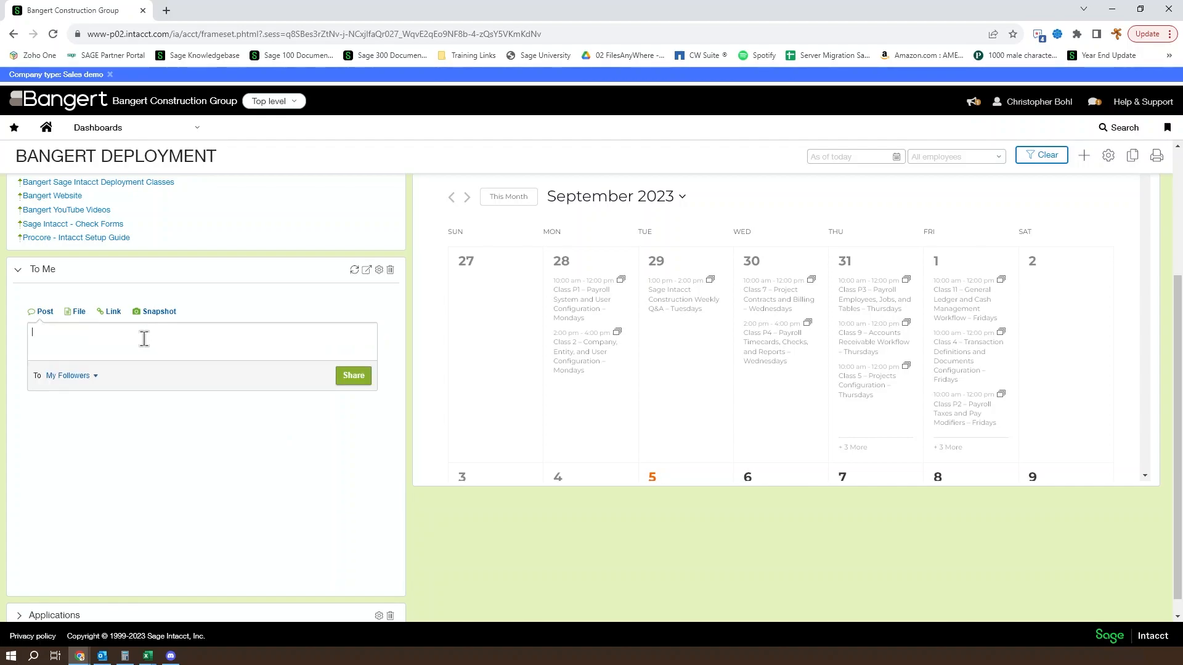
pyautogui.click(94, 376)
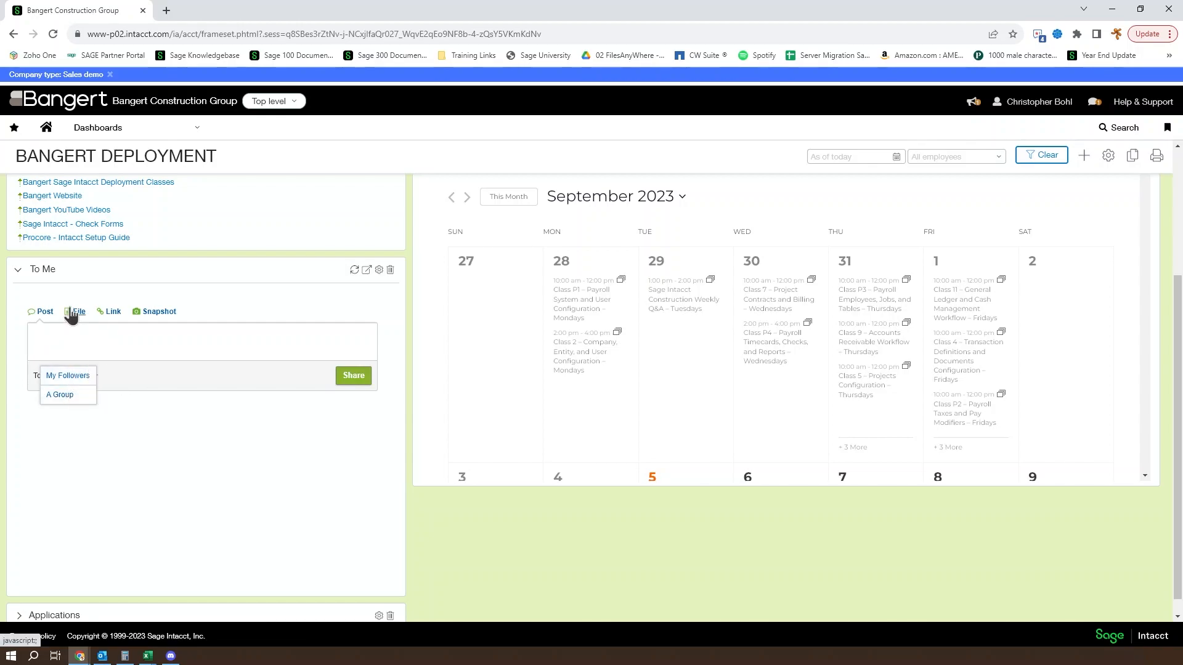
pyautogui.click(77, 311)
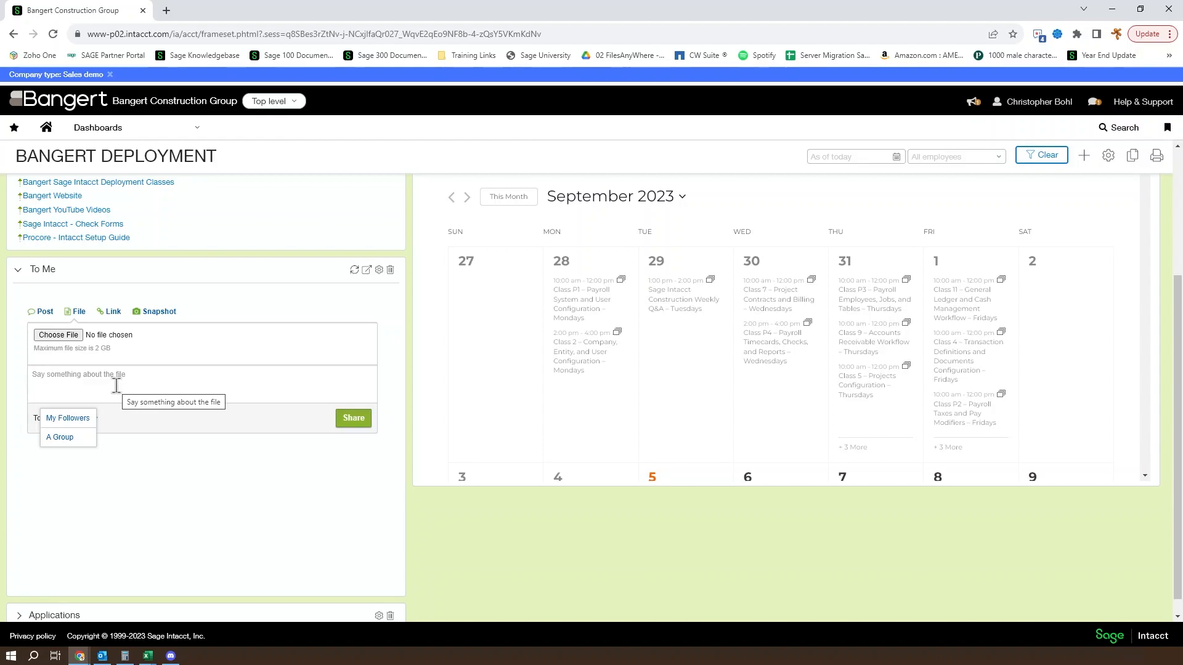
pyautogui.click(109, 313)
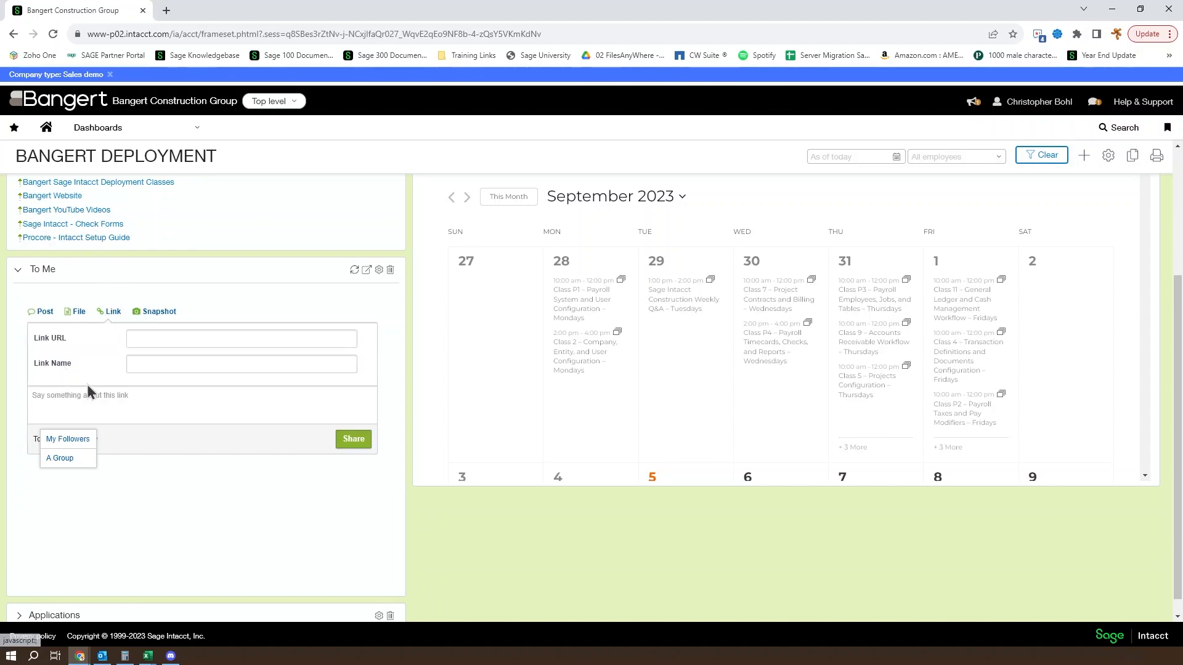
pyautogui.click(156, 339)
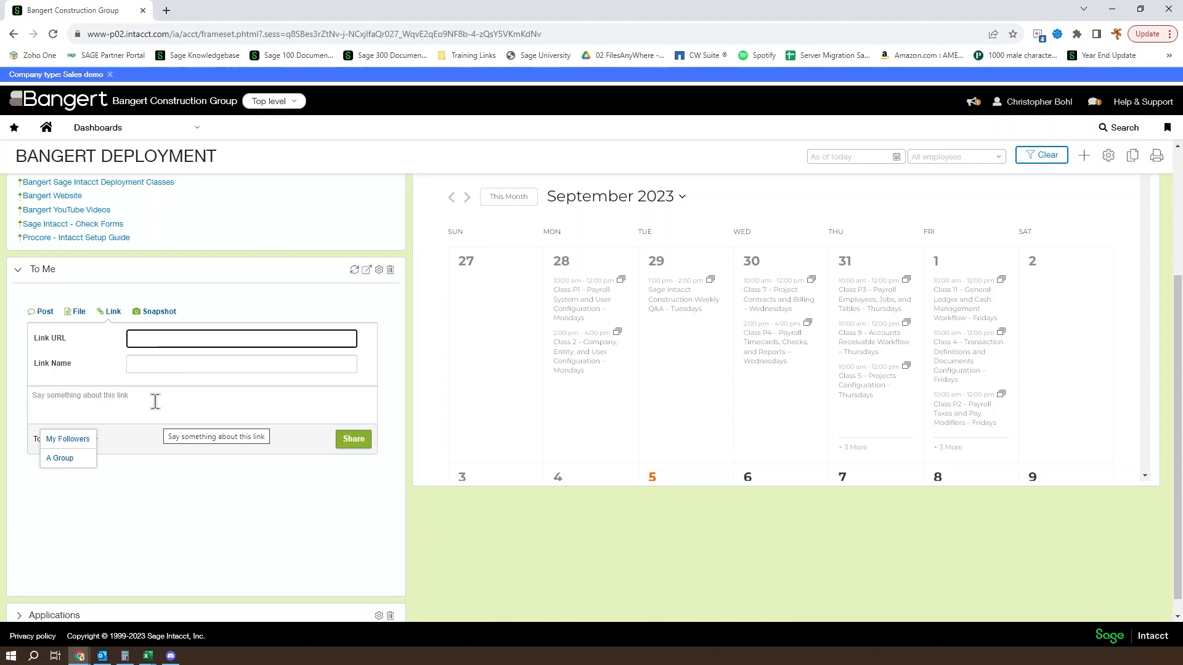
pyautogui.click(156, 312)
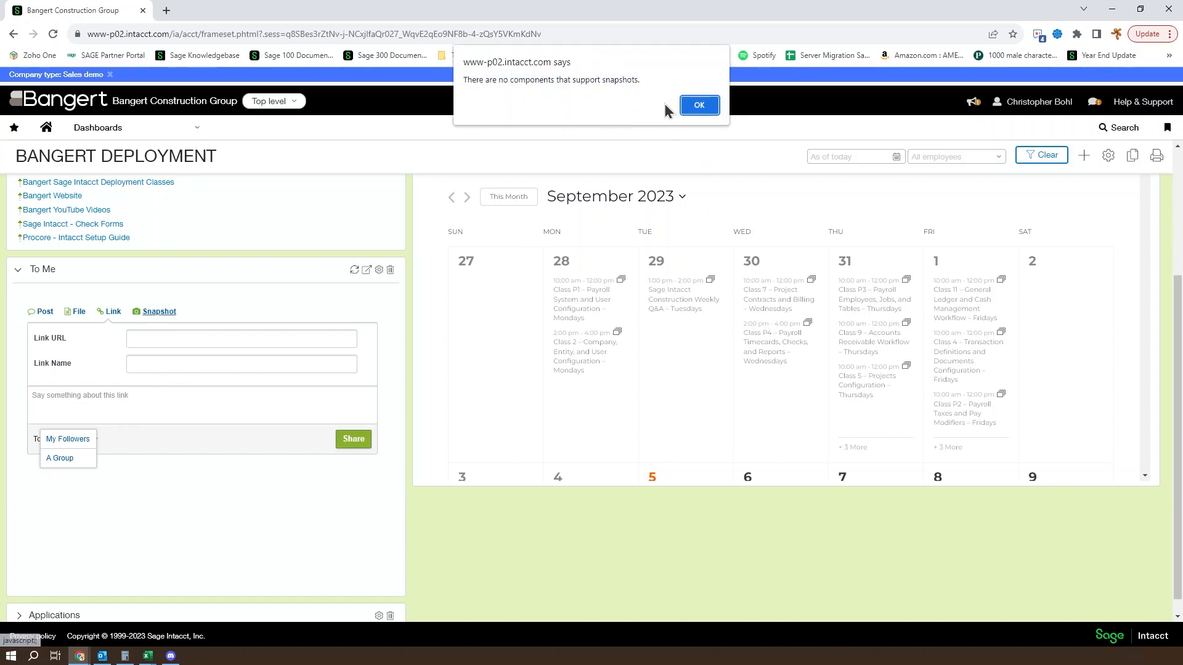
pyautogui.click(696, 106)
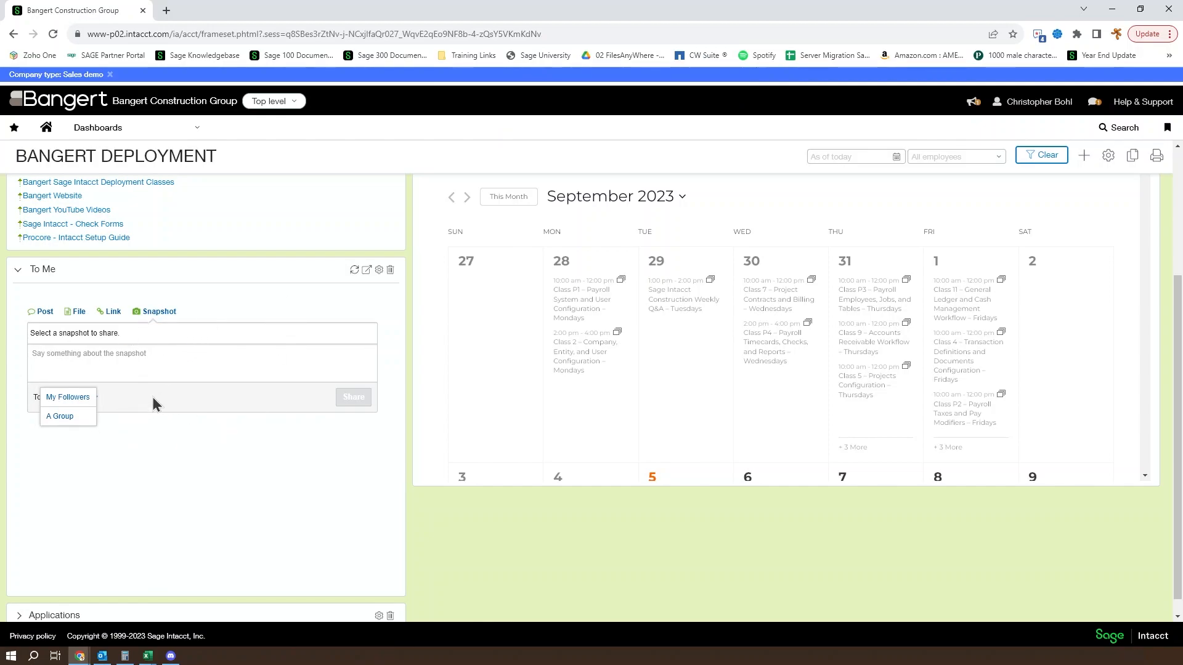
# Check the collaboration notifications and open the personal preferences at the Collaborate profile section.
pyautogui.scroll(2, 351, 330)
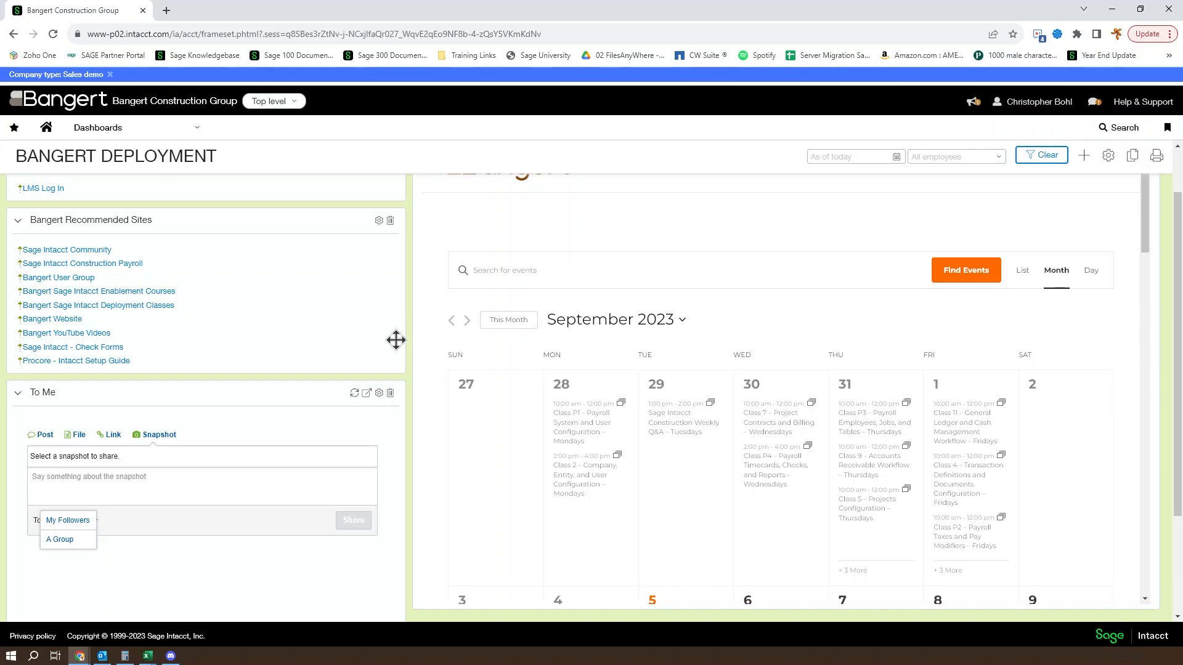
pyautogui.click(1094, 102)
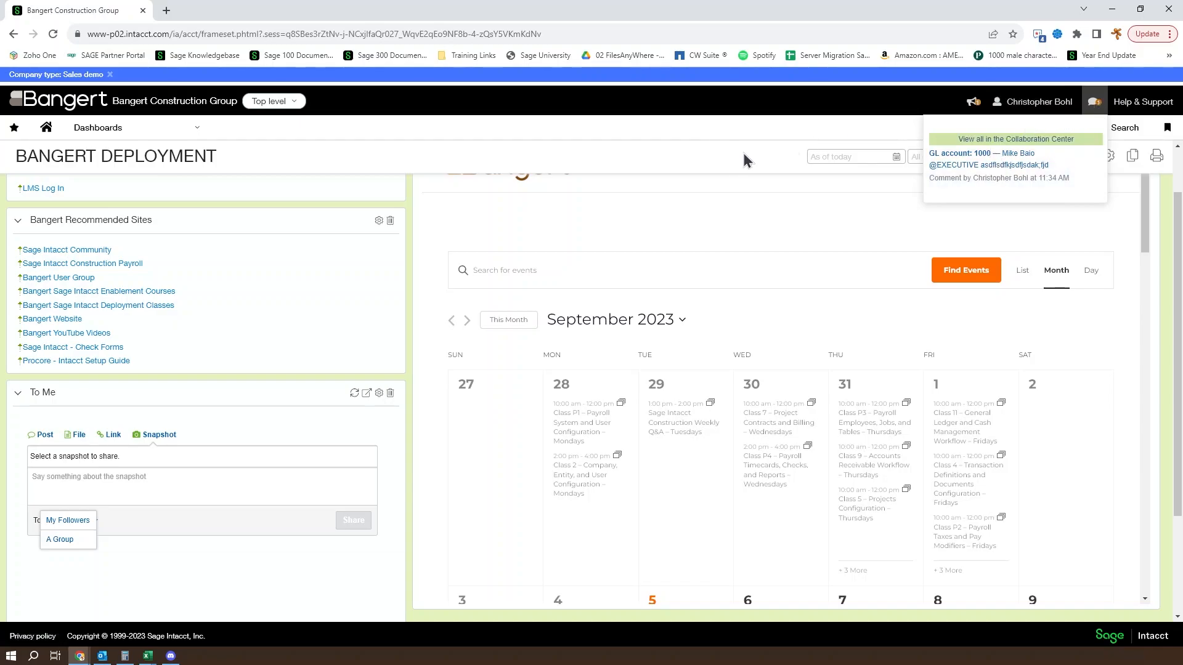
pyautogui.click(1035, 103)
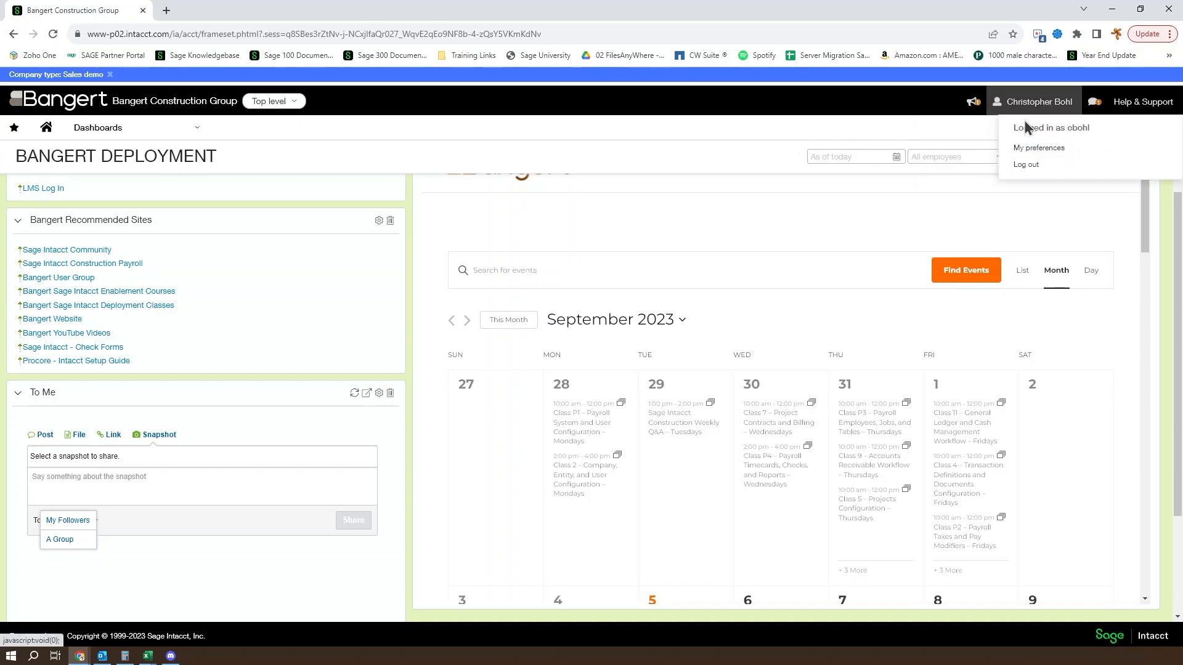
pyautogui.click(1021, 153)
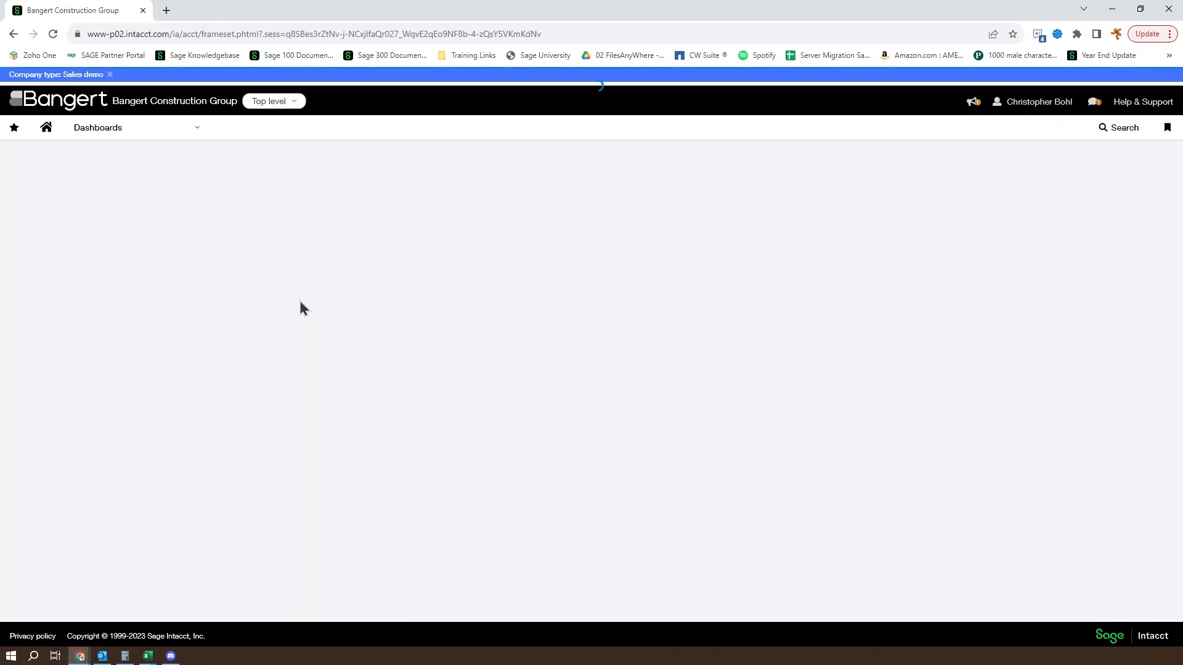
pyautogui.scroll(-15, 240, 404)
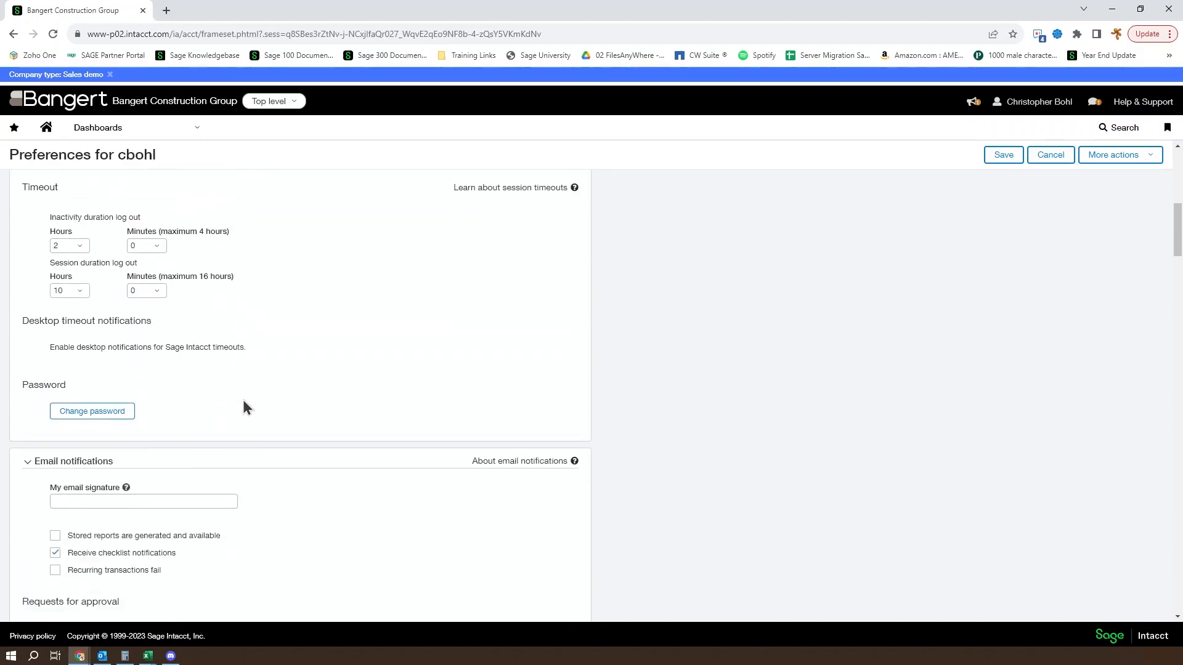
pyautogui.scroll(-14, 244, 404)
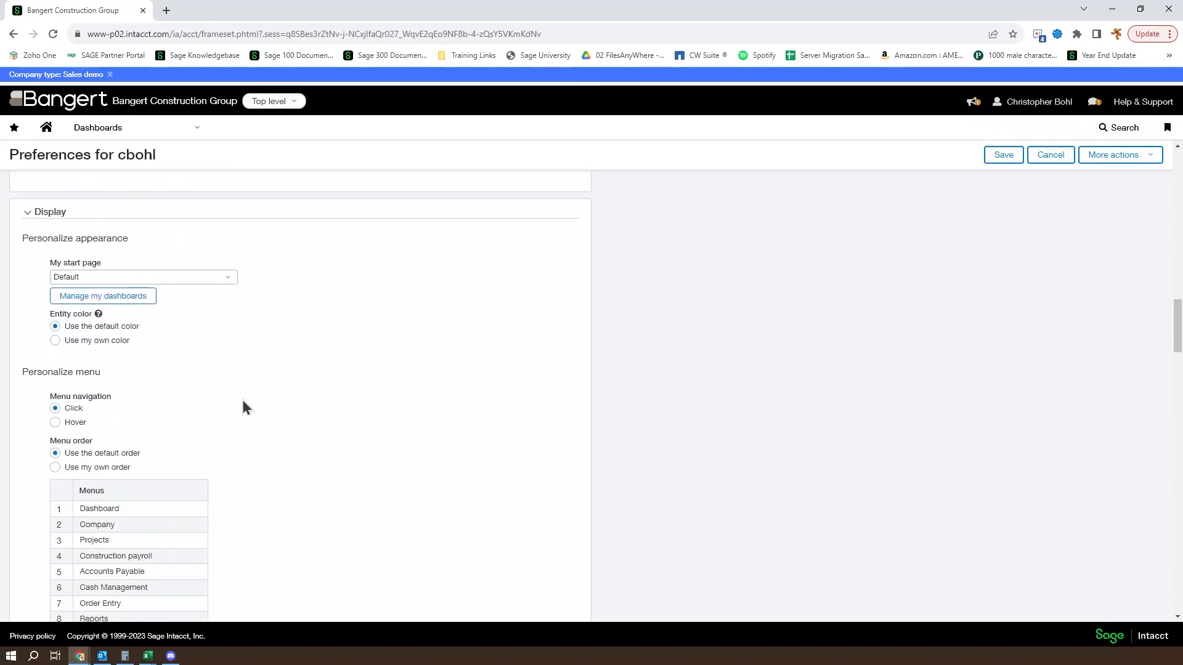
pyautogui.scroll(-14, 243, 402)
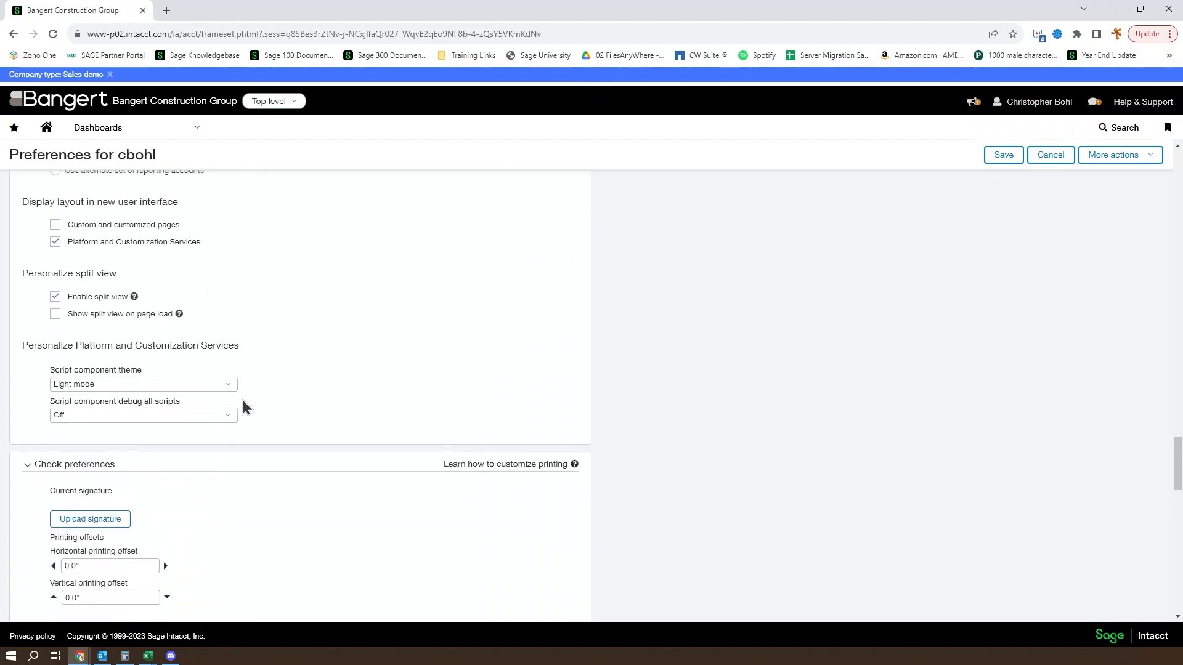
pyautogui.scroll(-14, 241, 403)
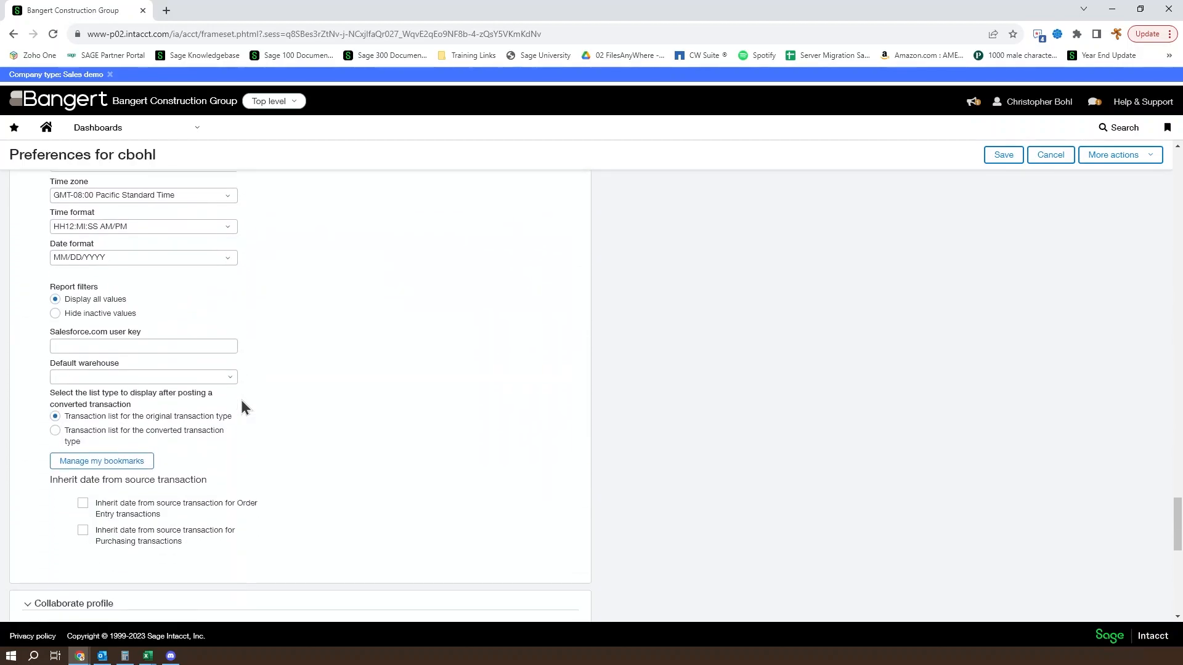
pyautogui.scroll(1, 240, 404)
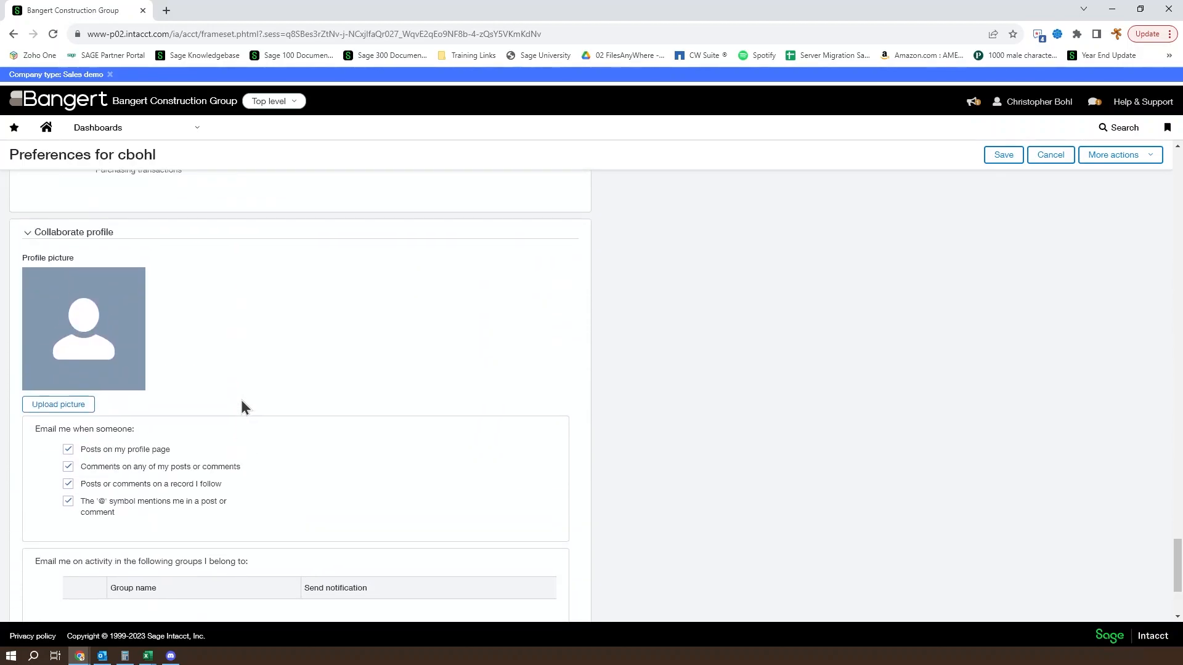
pyautogui.scroll(-2, 241, 406)
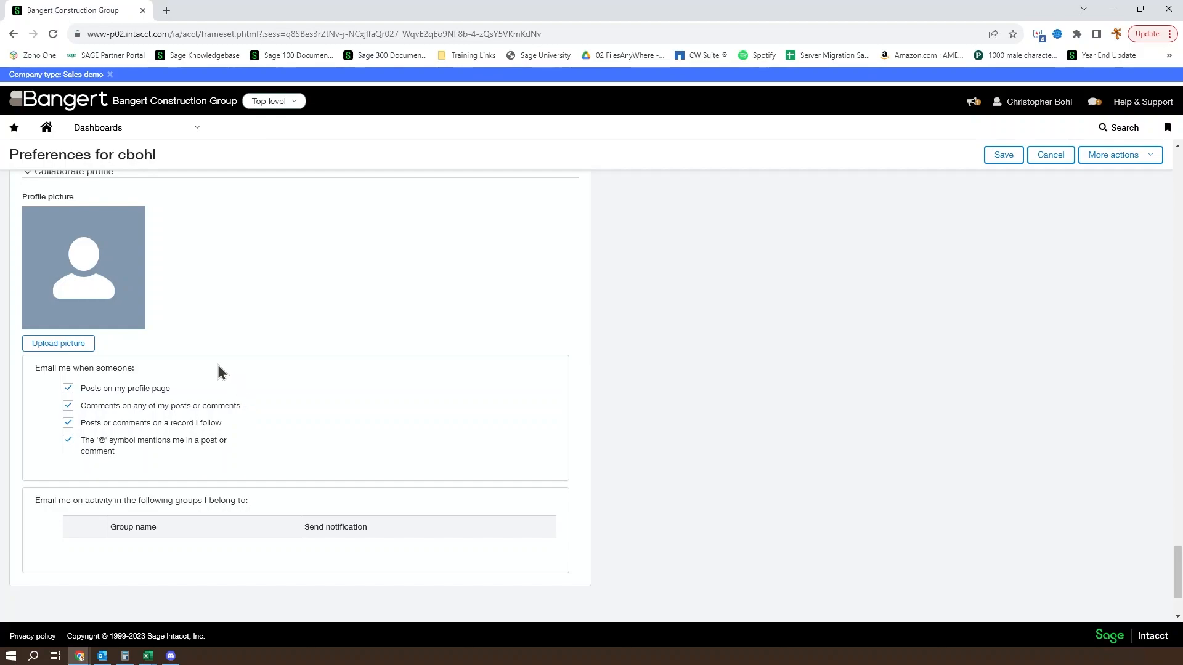
# Examine the Collaborate profile's email notification options for posts, comments and groups, and view the profile picture upload form.
pyautogui.moveTo(41, 368); pyautogui.dragTo(147, 376)
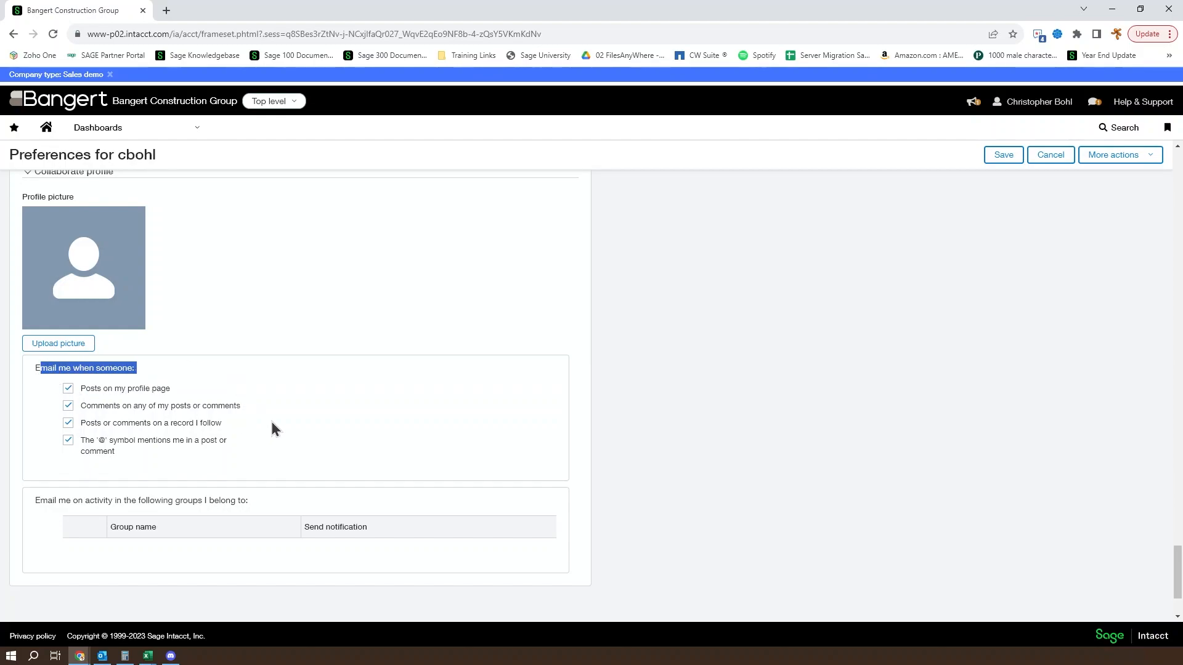
pyautogui.moveTo(35, 499); pyautogui.dragTo(255, 498)
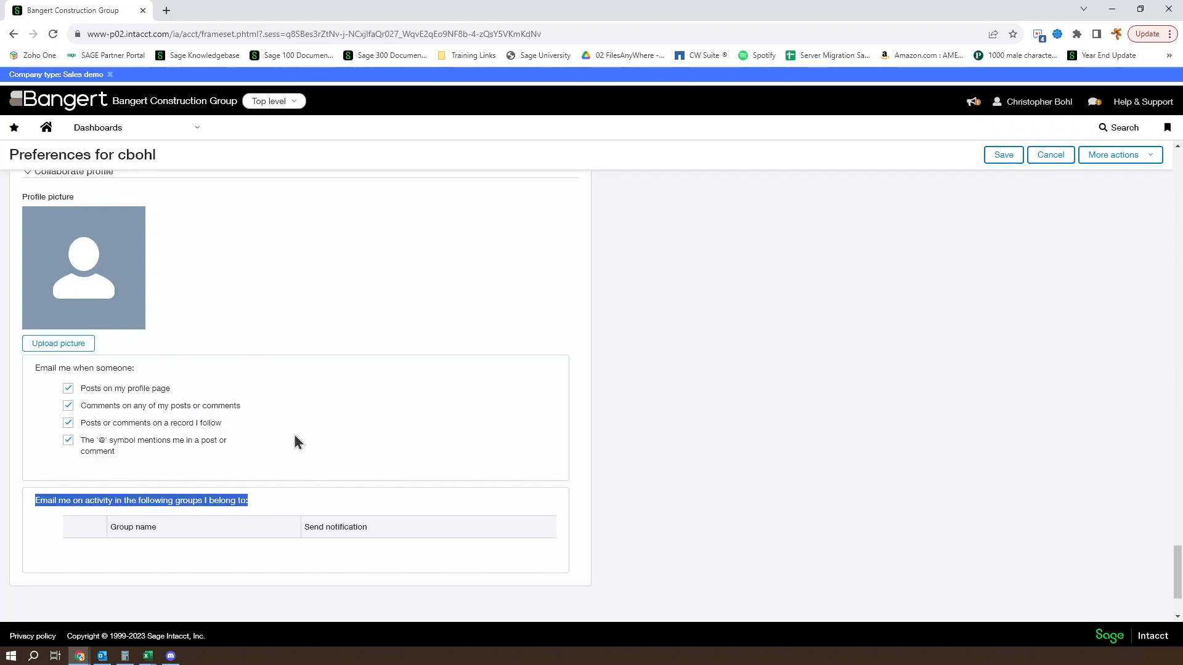
pyautogui.click(74, 344)
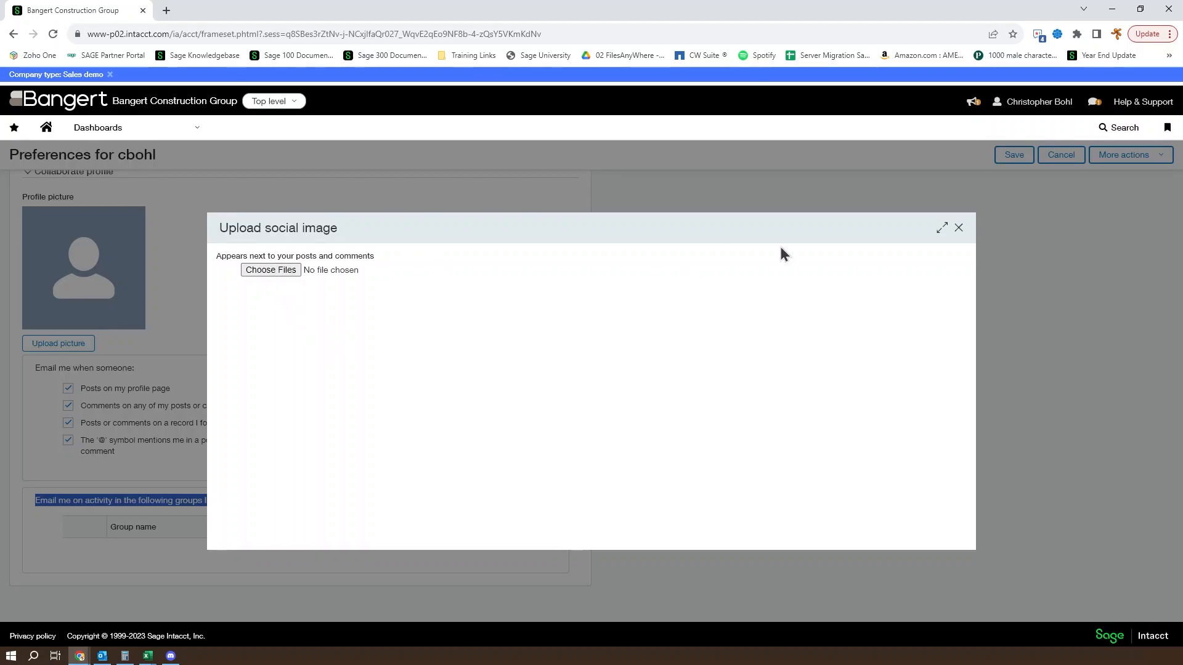
pyautogui.click(961, 229)
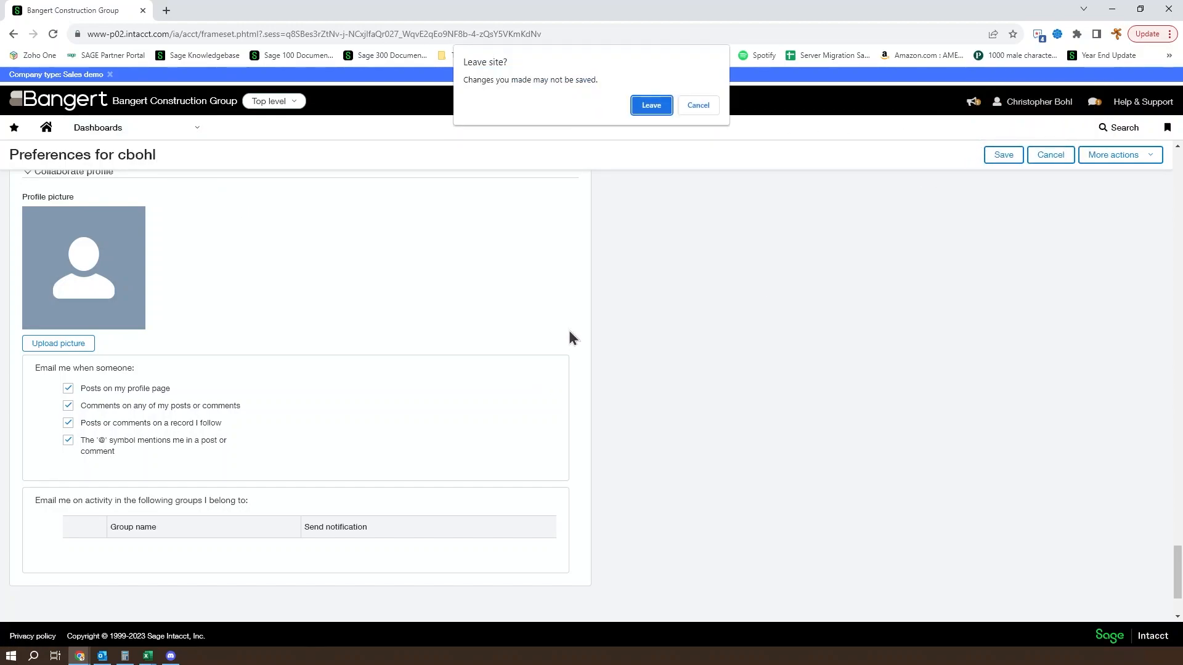
# Leave the preferences without saving and view the What I Follow and All Company feeds in the Collaboration Center.
pyautogui.click(650, 106)
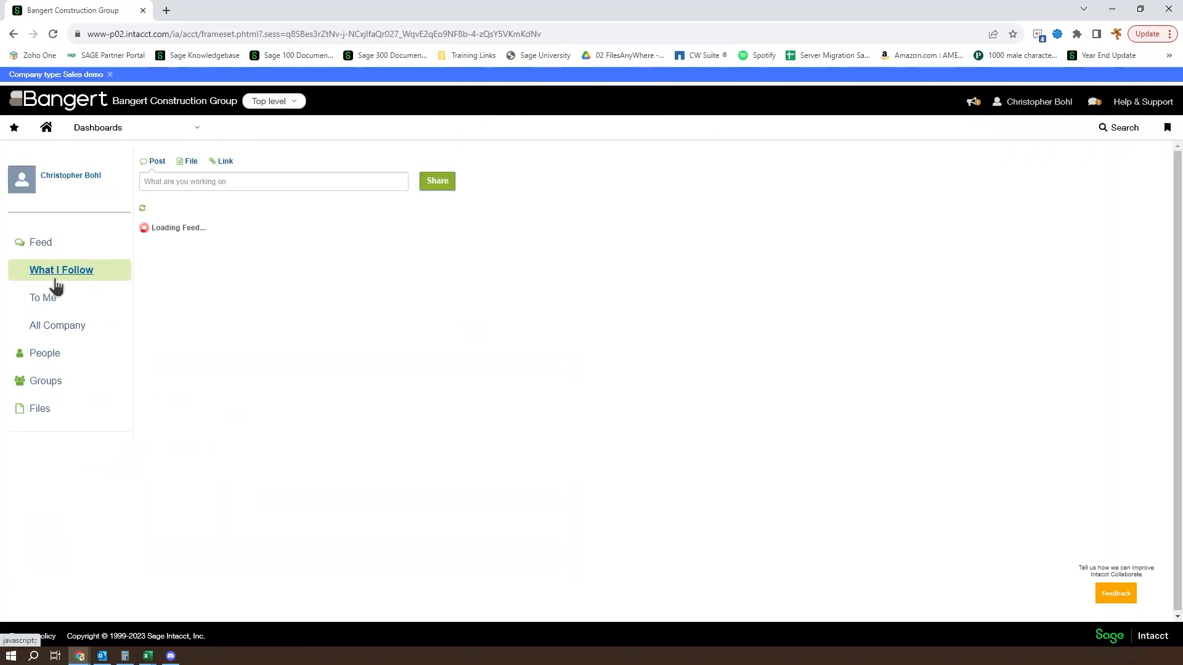
pyautogui.click(53, 276)
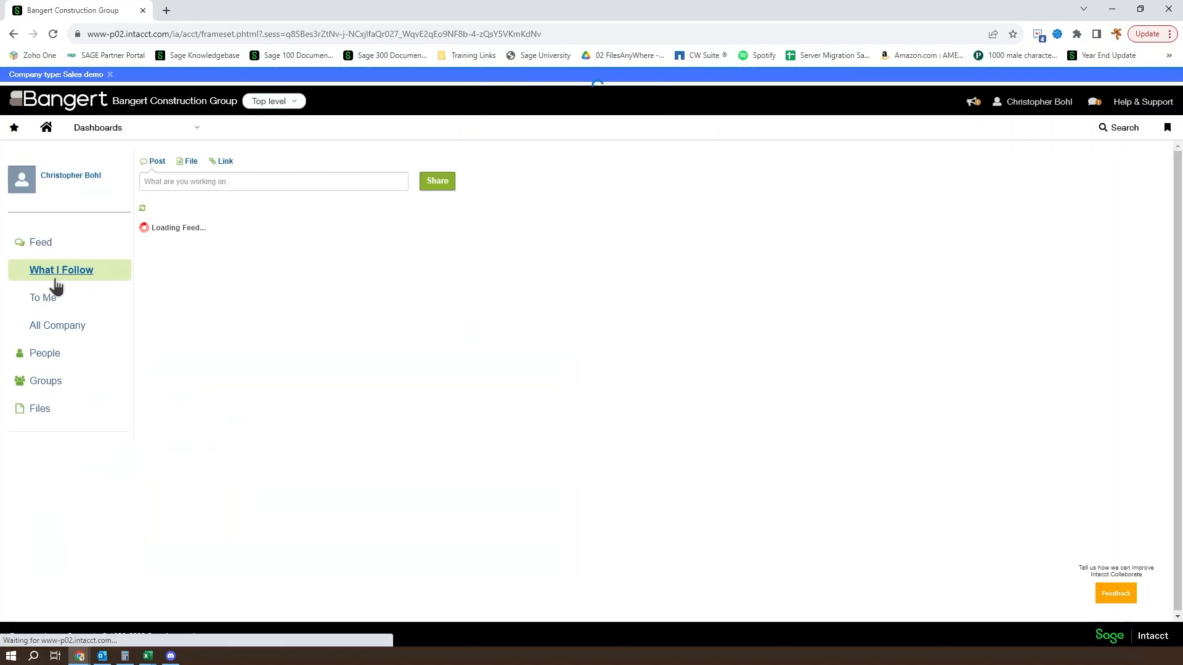
pyautogui.click(76, 325)
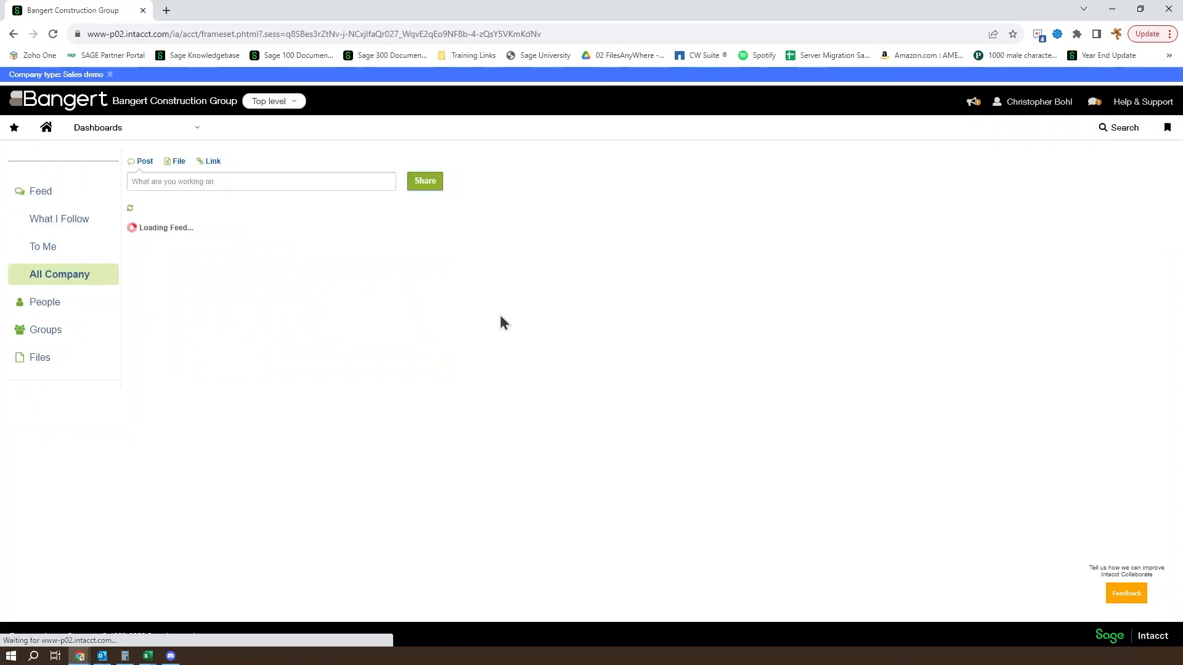